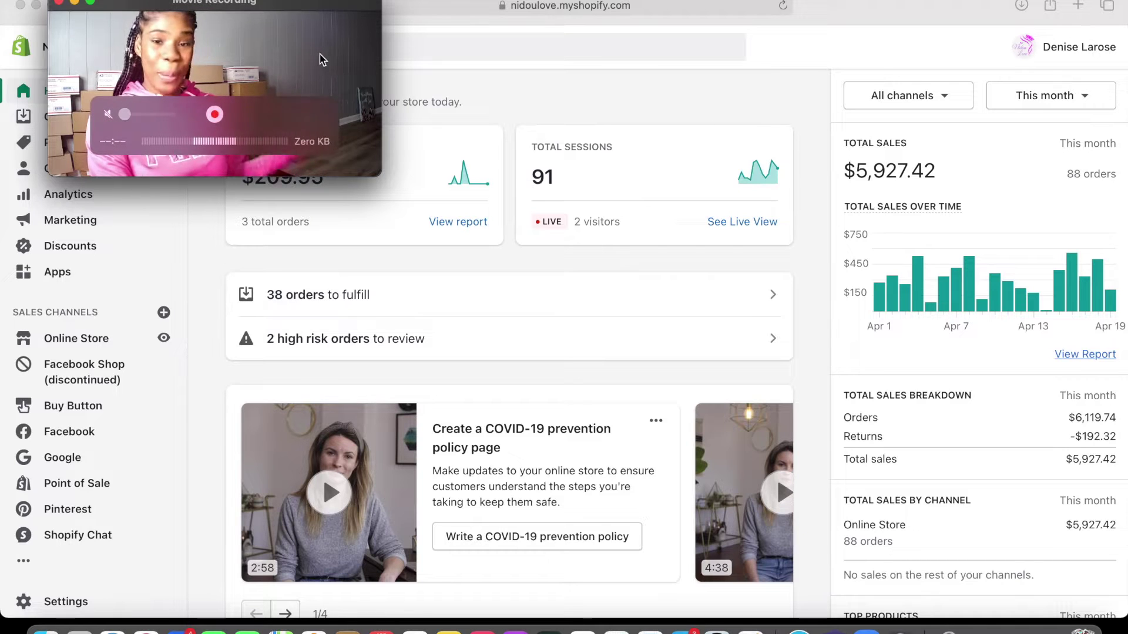
Open the store's list of all orders and look through it
drag(302, 55, 1041, 51)
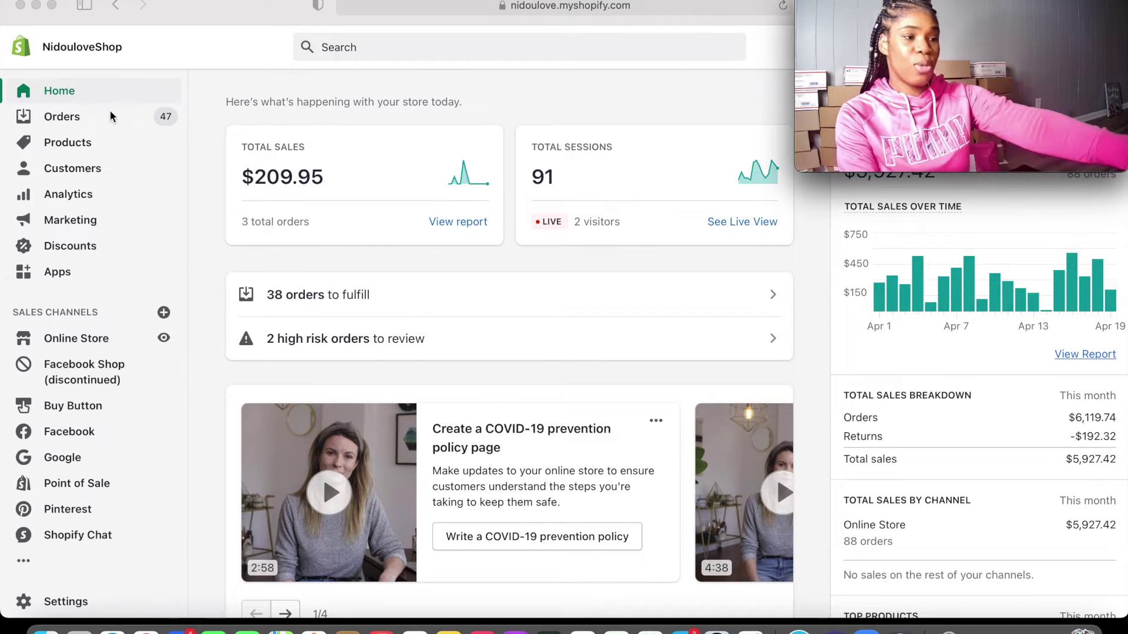
click(70, 120)
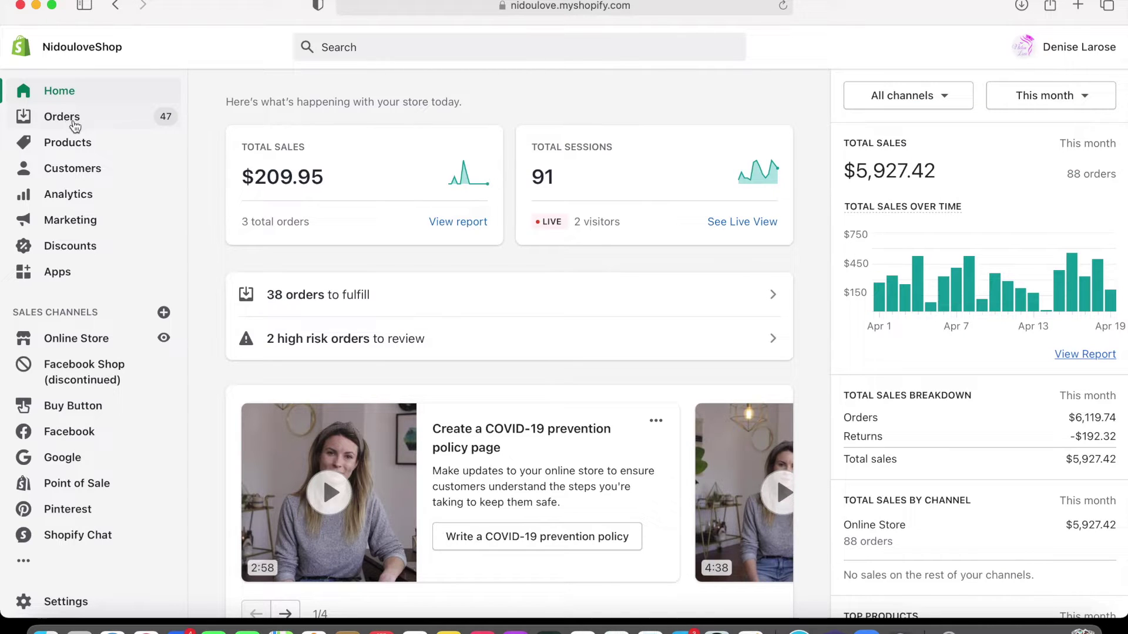
click(57, 117)
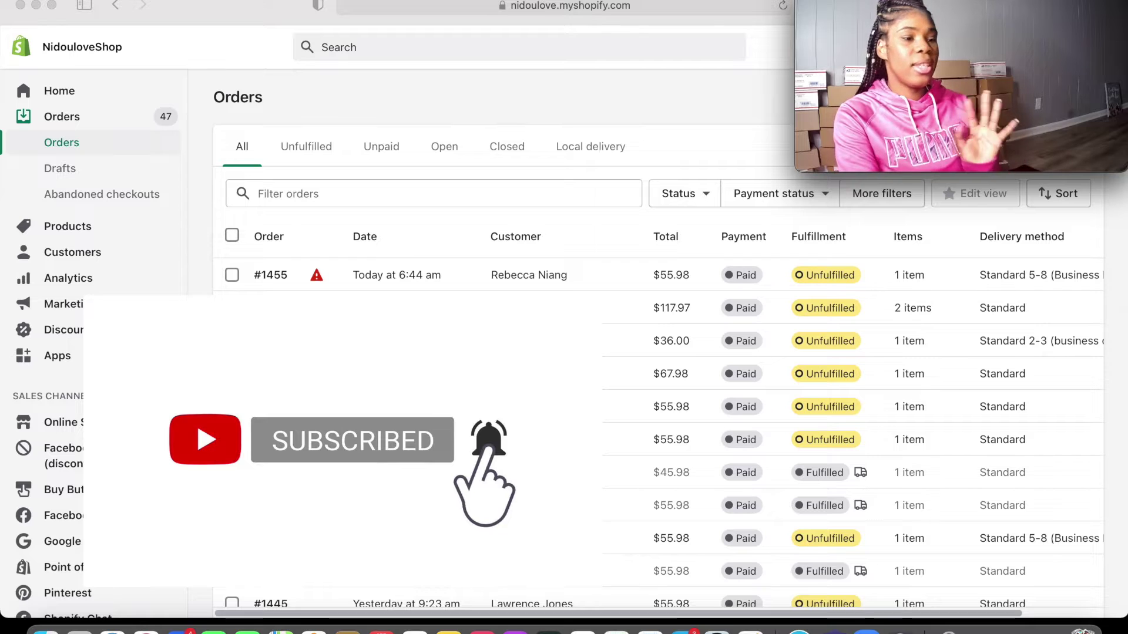
scroll(669, 349, down, 2)
scroll(669, 349, down, 15)
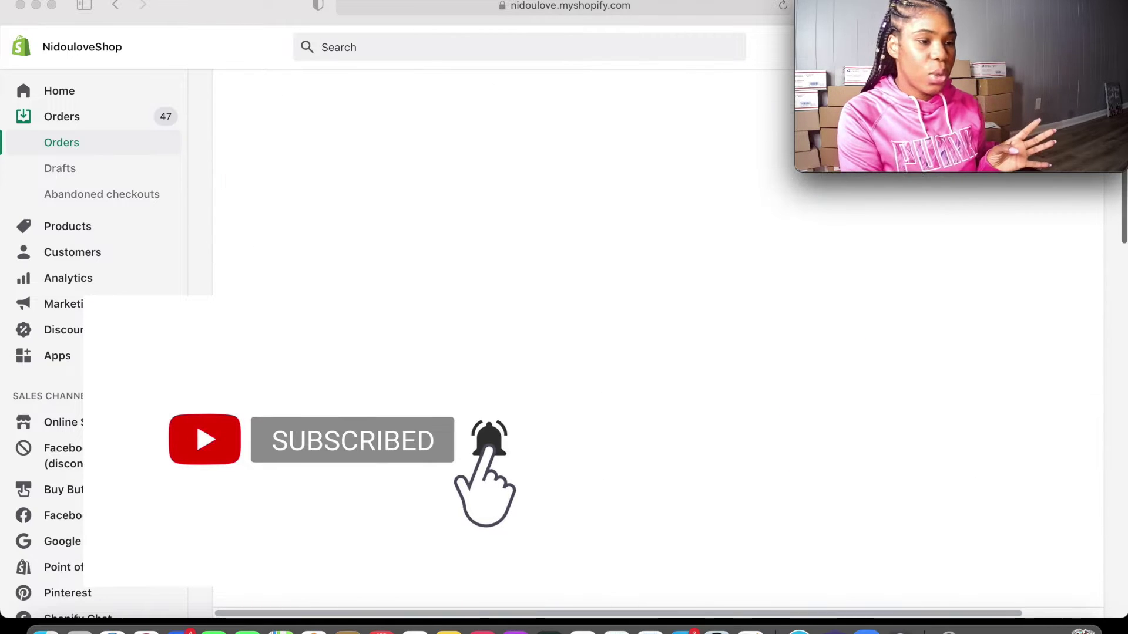
scroll(374, 233, up, 15)
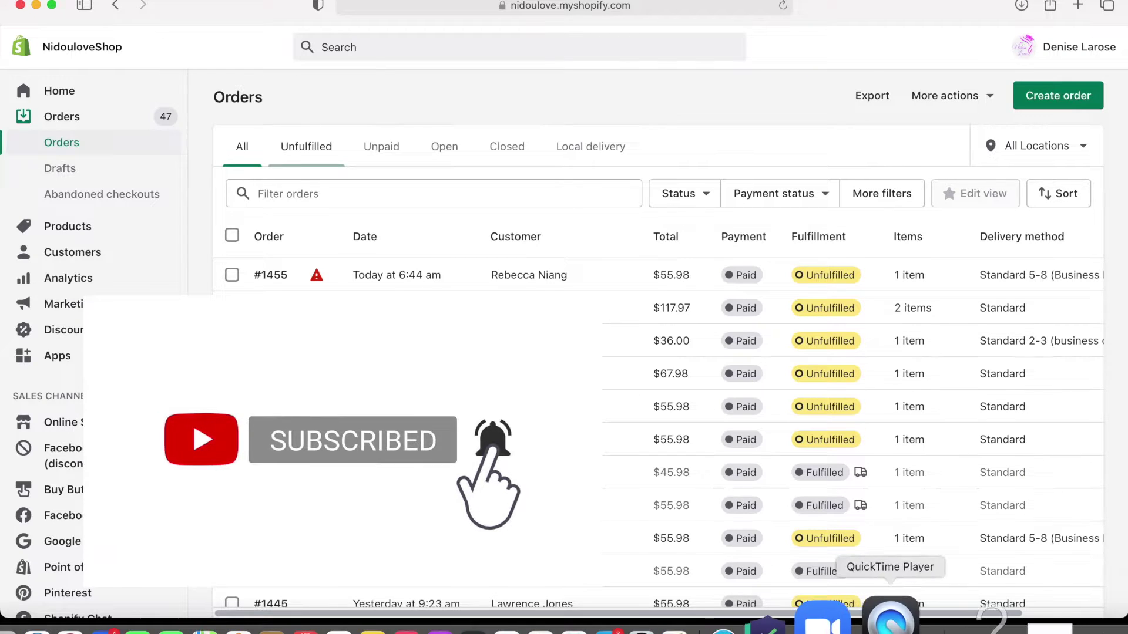
Return to the store's Home overview
click(889, 619)
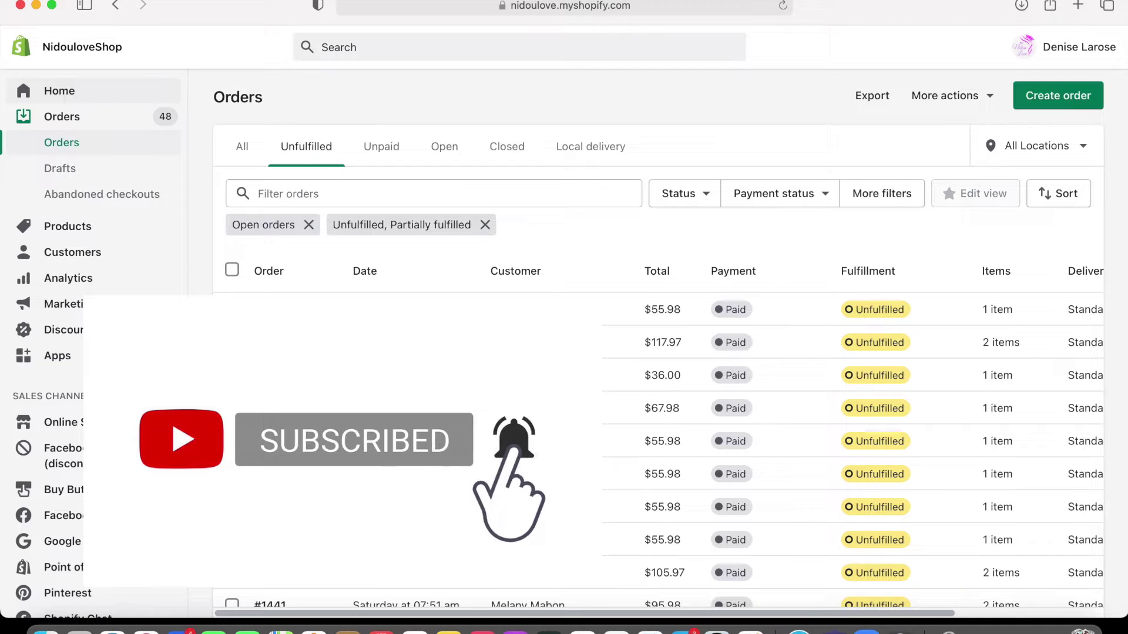
click(60, 91)
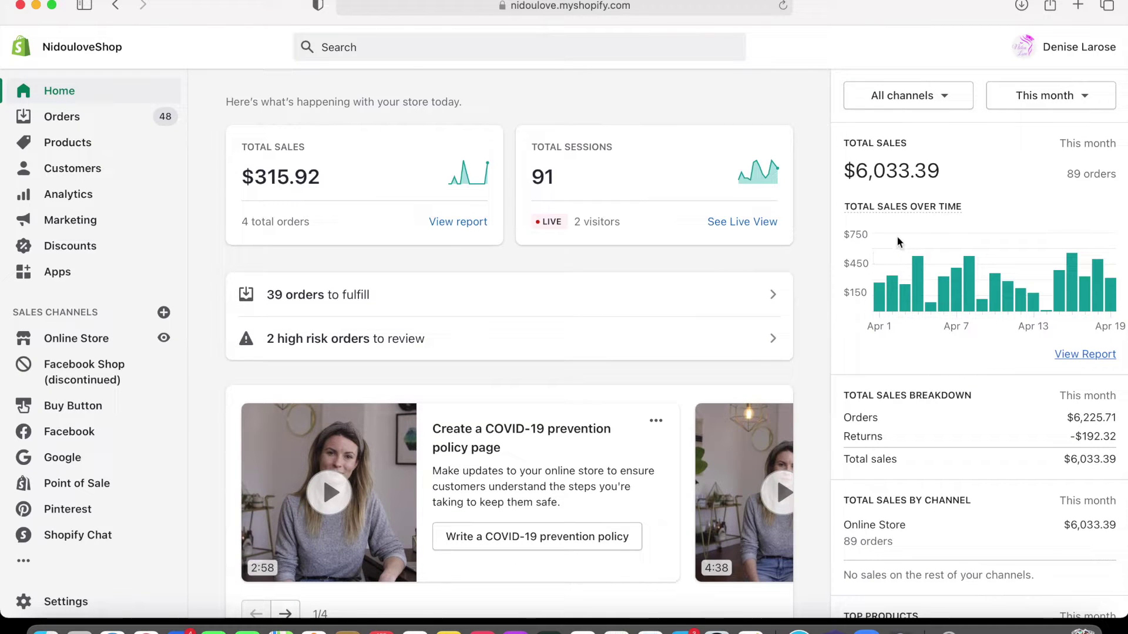
click(931, 626)
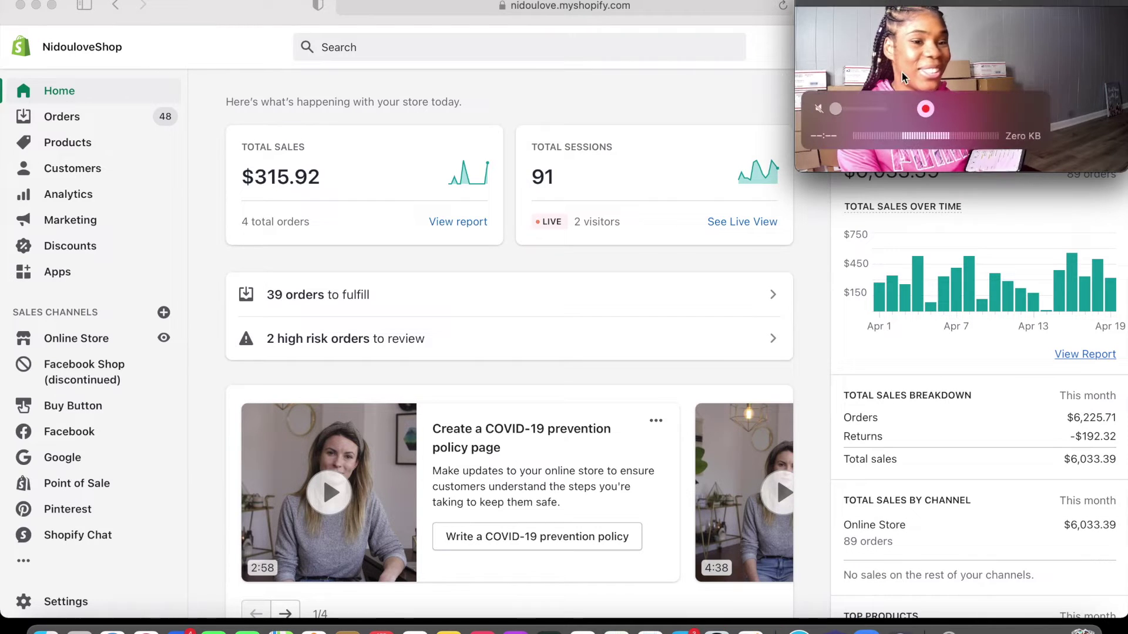
drag(881, 61, 327, 106)
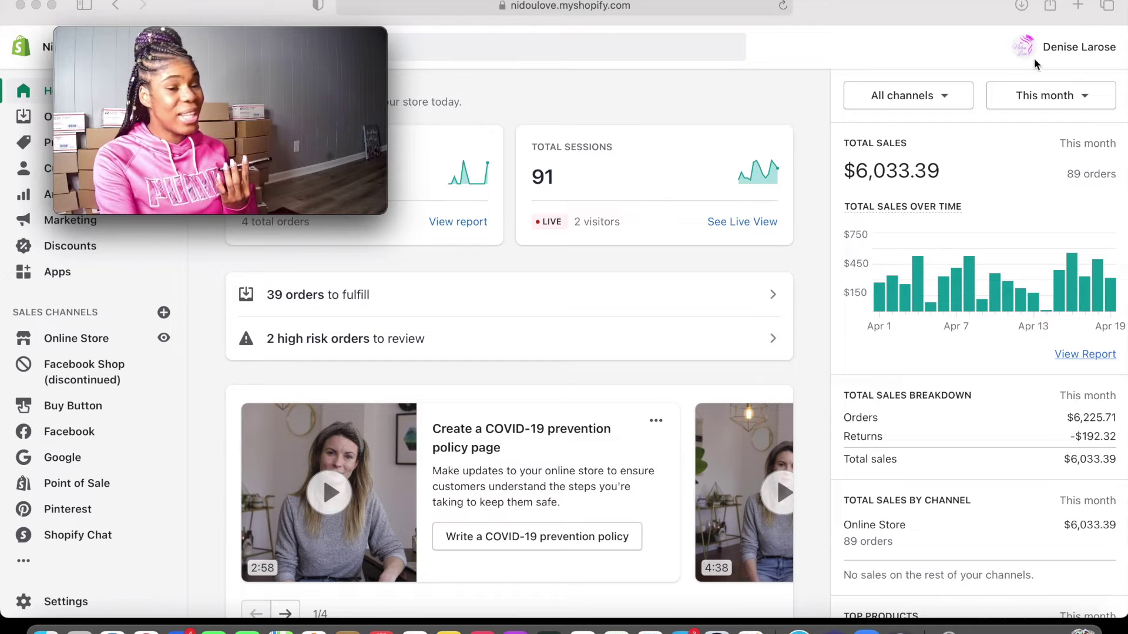
drag(126, 101, 683, 92)
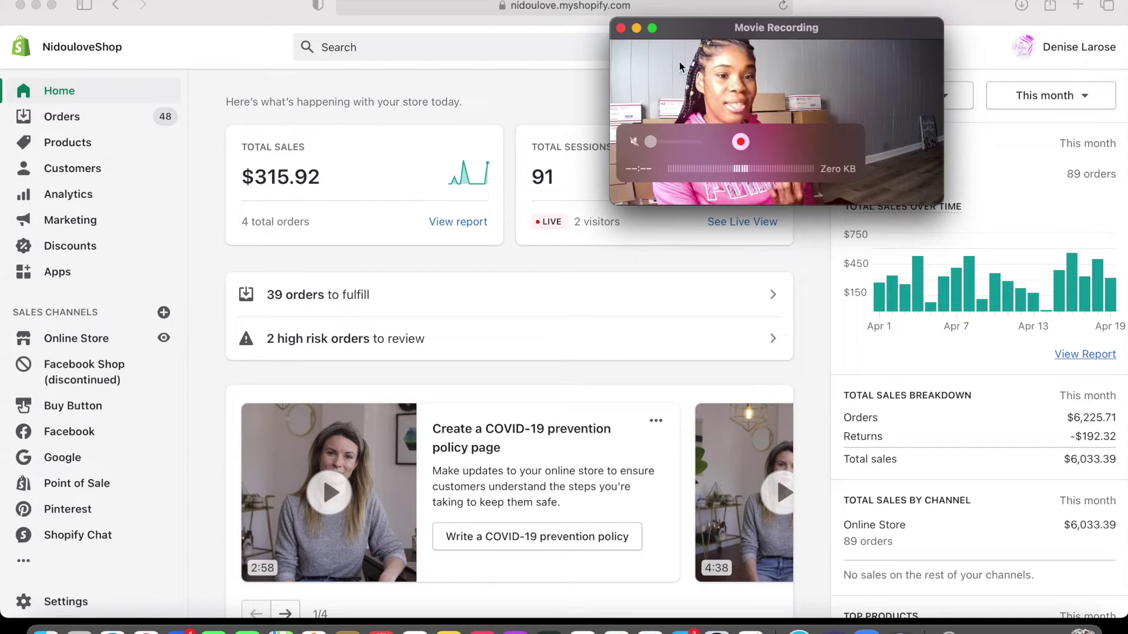
drag(707, 80, 458, 112)
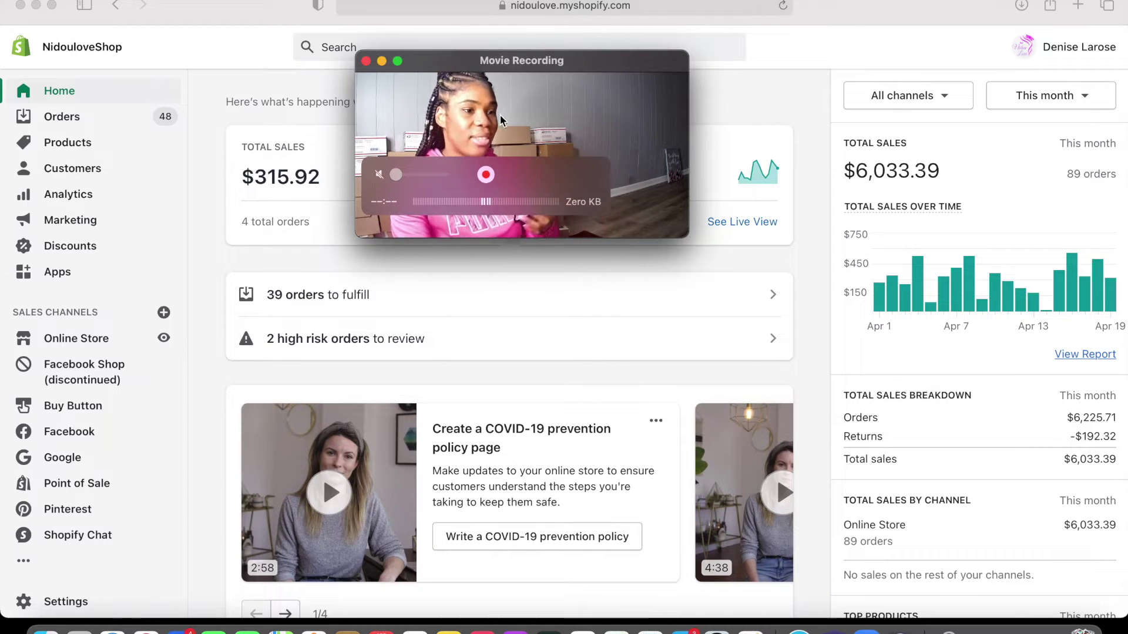
drag(476, 106, 915, 40)
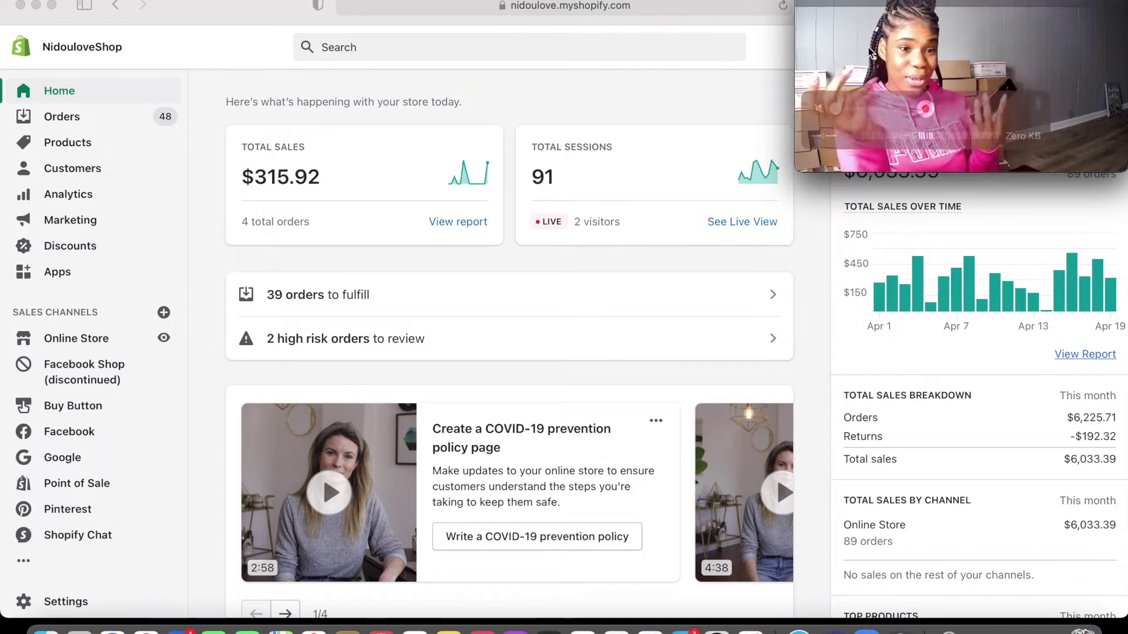
mouse_move(992, 116)
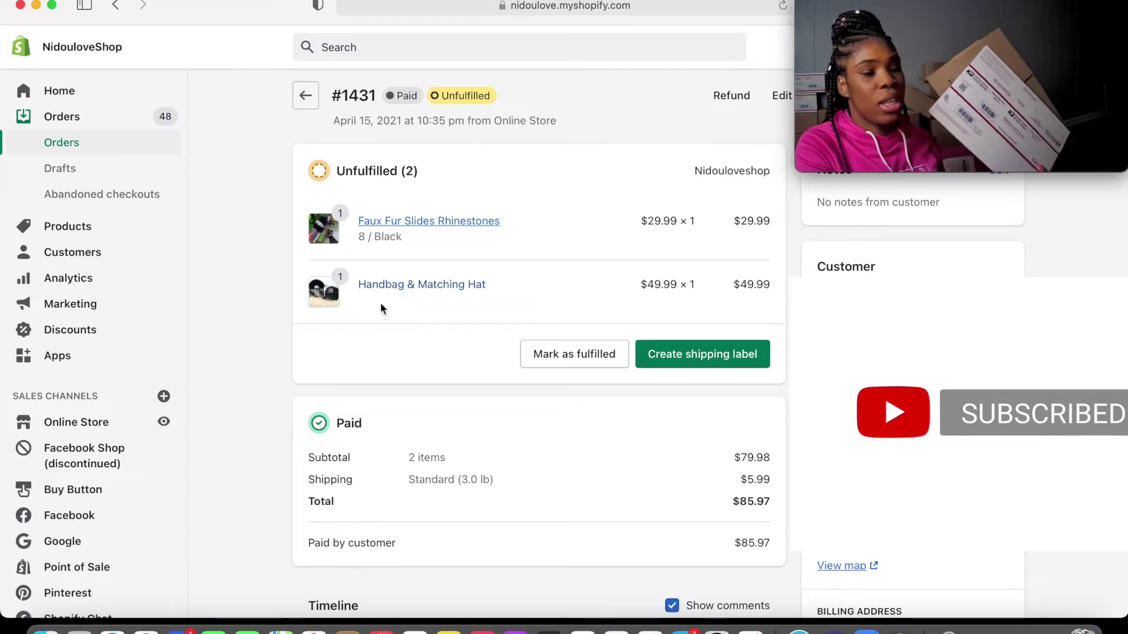
Start a shipping label for the open unfulfilled order and add a custom box package measuring 11 × 8 × 4 in
click(671, 359)
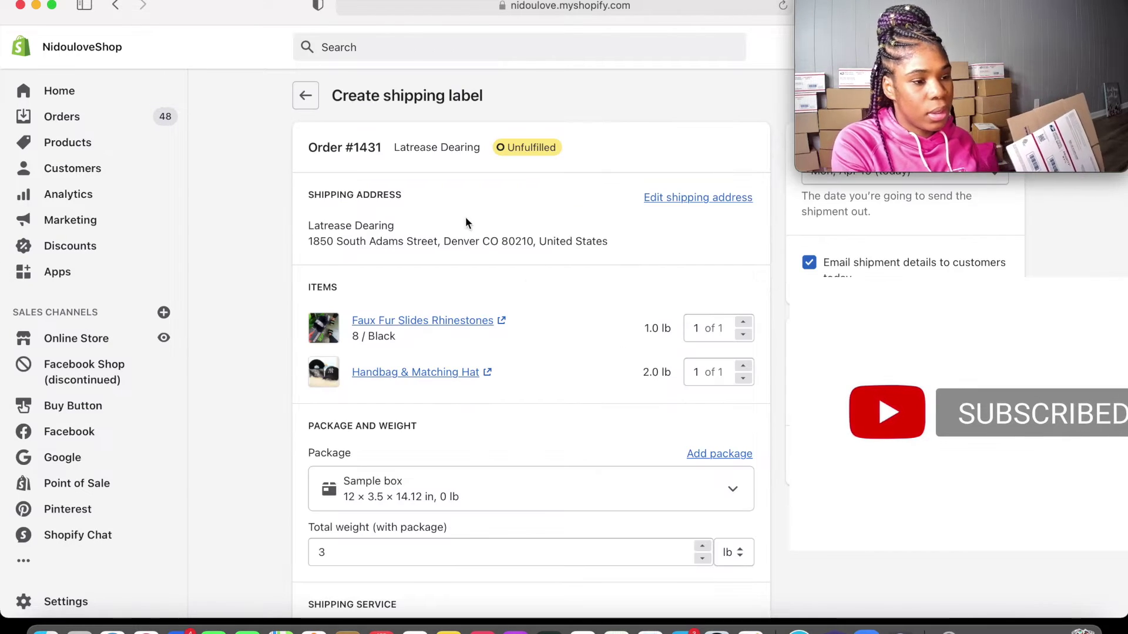
scroll(482, 378, down, 3)
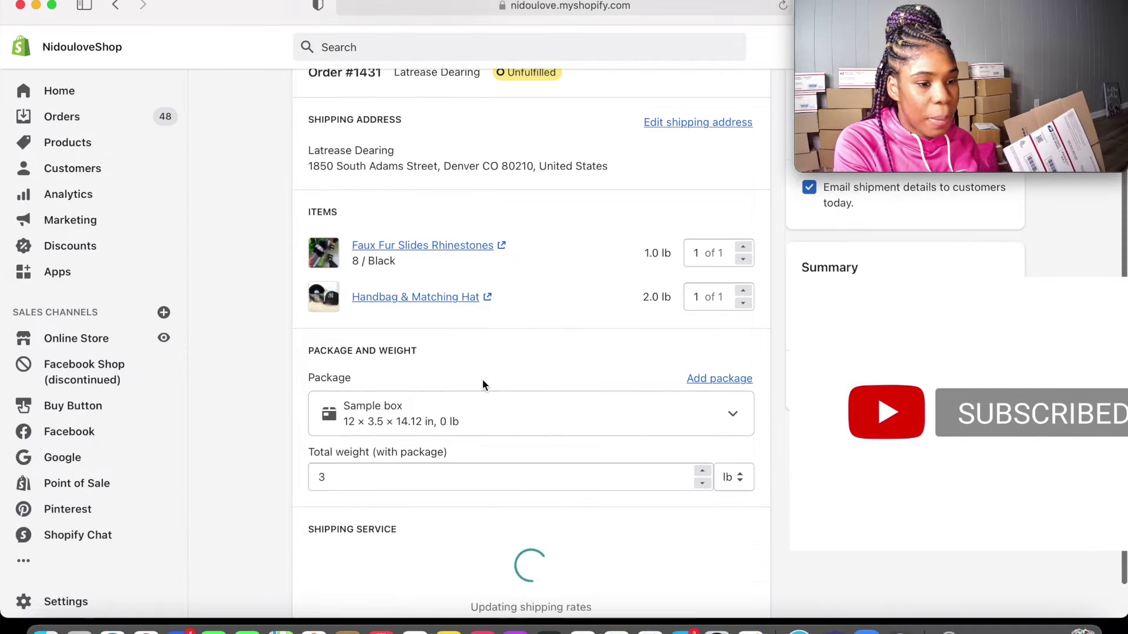
click(726, 379)
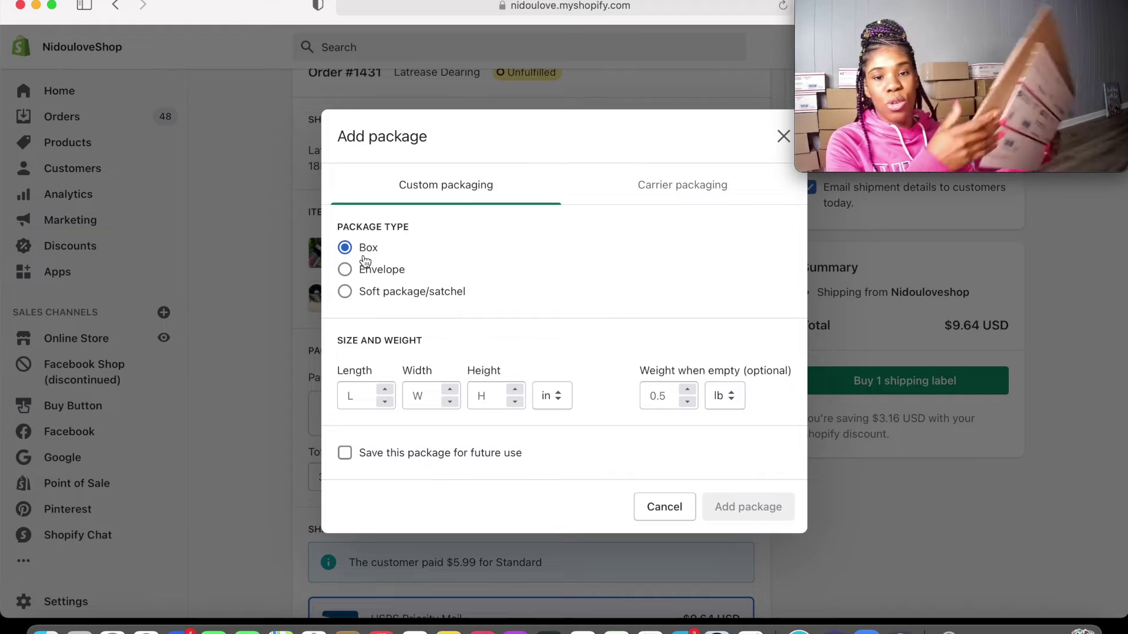
click(350, 400)
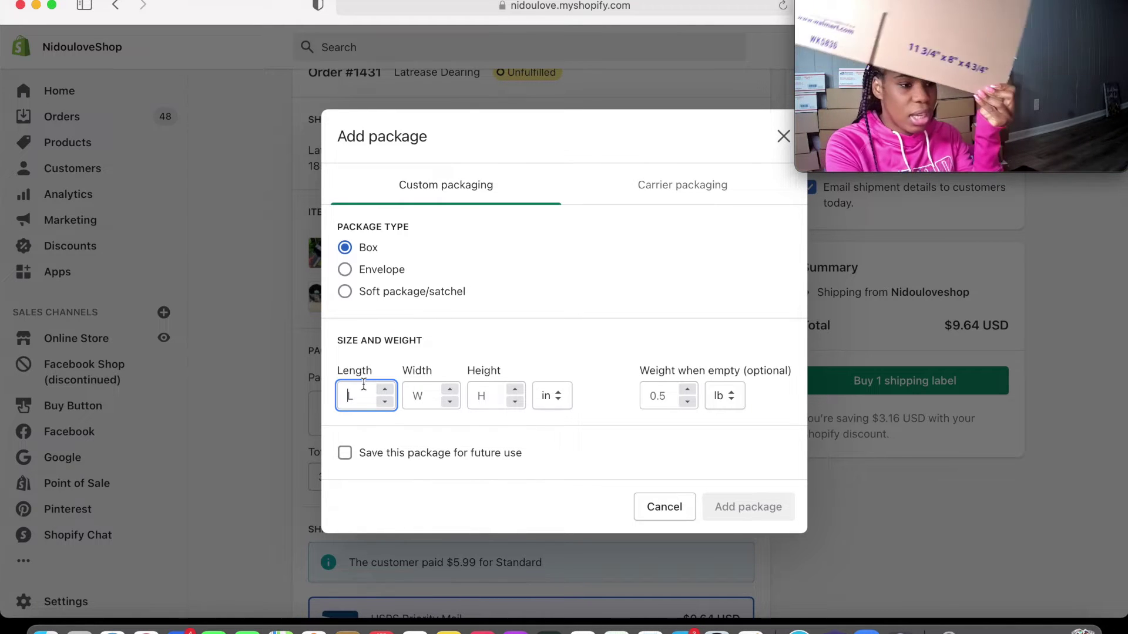
text(11)
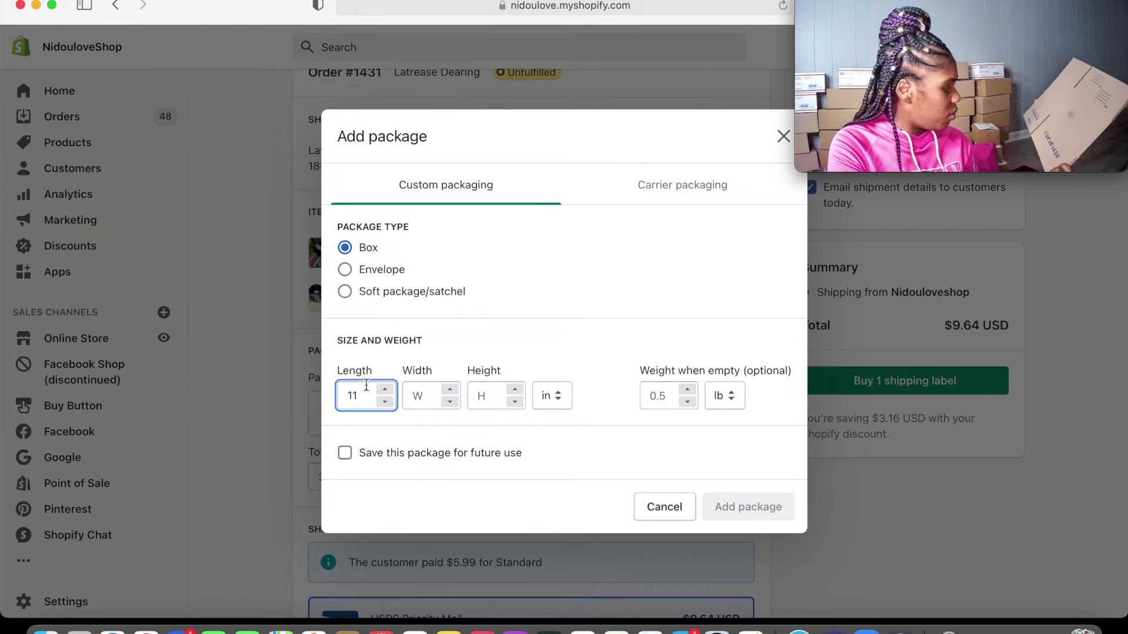
click(419, 397)
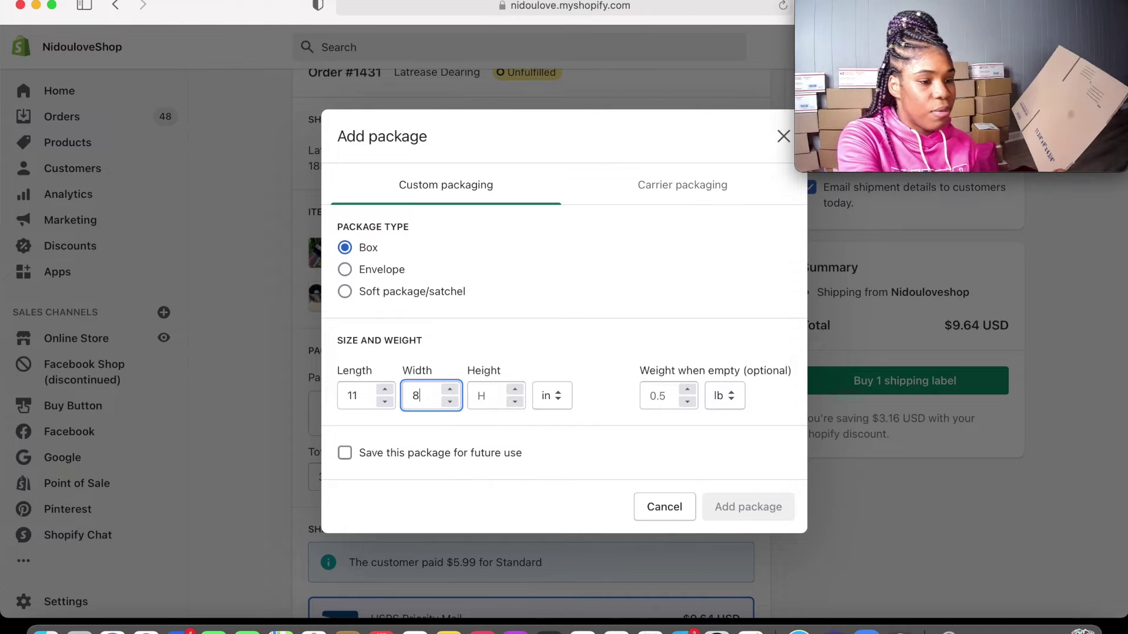
click(490, 396)
text(4)
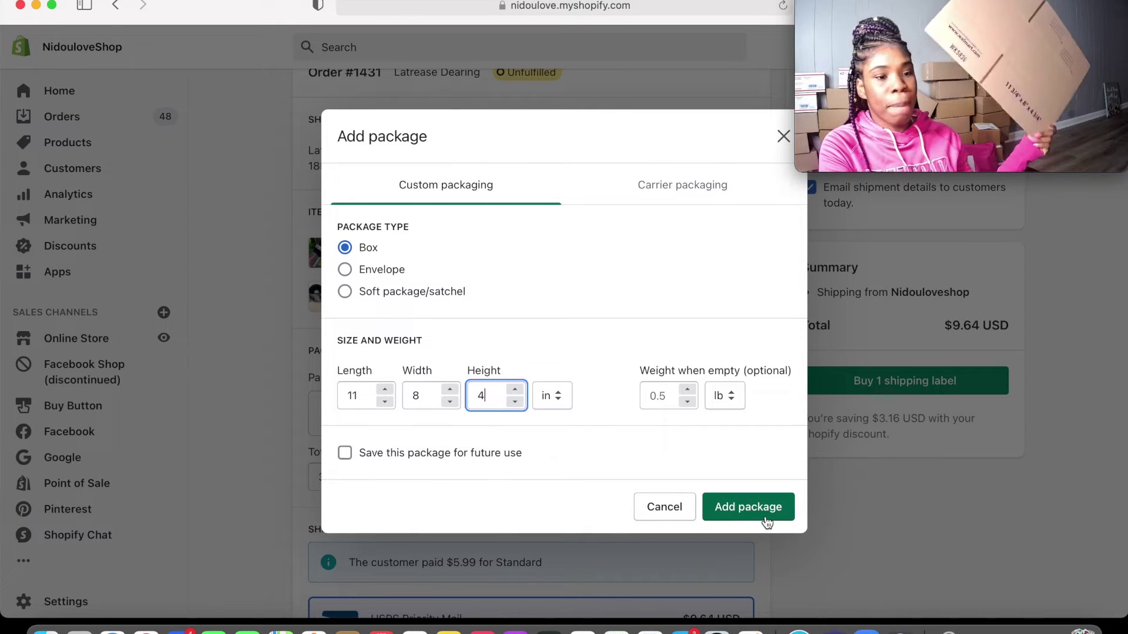
Browse the USPS carrier packaging and add the Priority Mail Regional Rate Box - A1 as the label's package
click(689, 187)
click(605, 269)
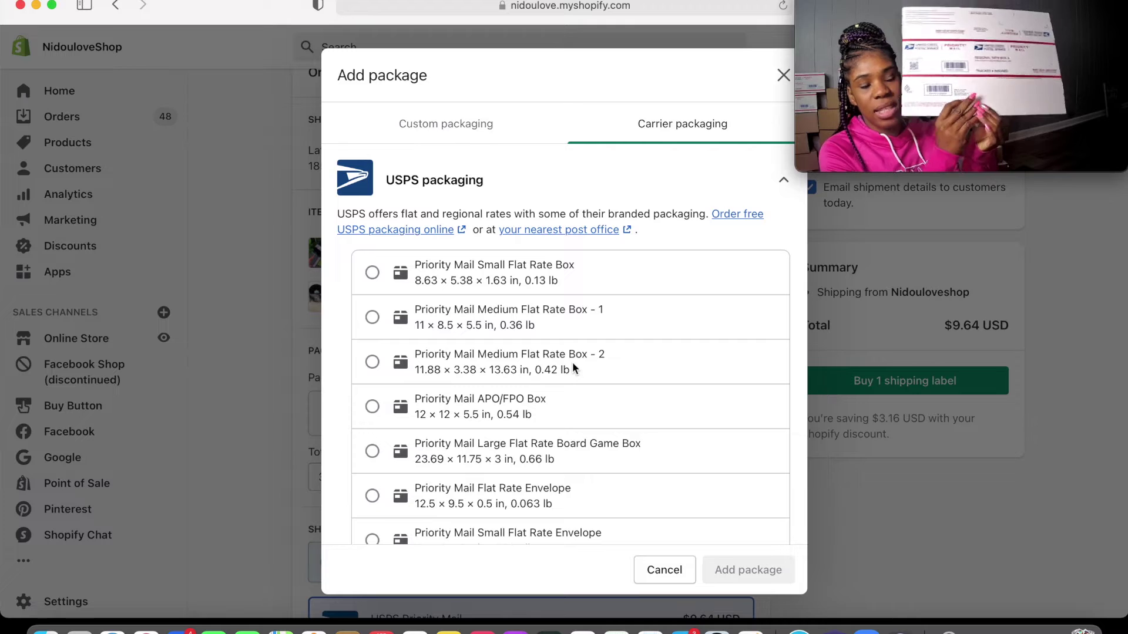
scroll(508, 402, down, 10)
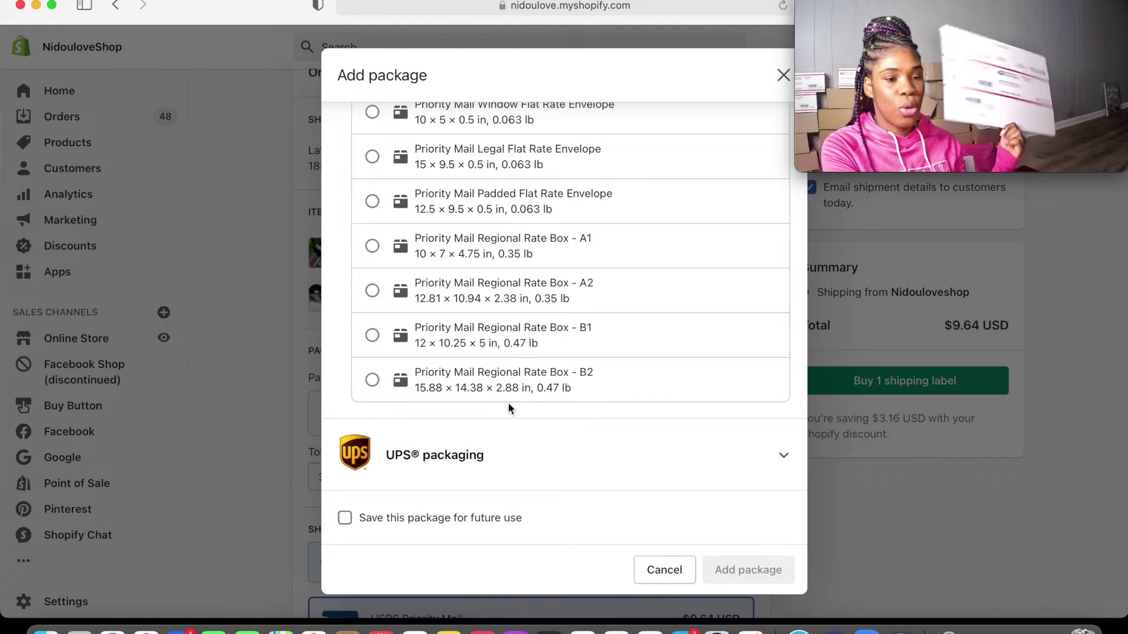
scroll(508, 402, up, 10)
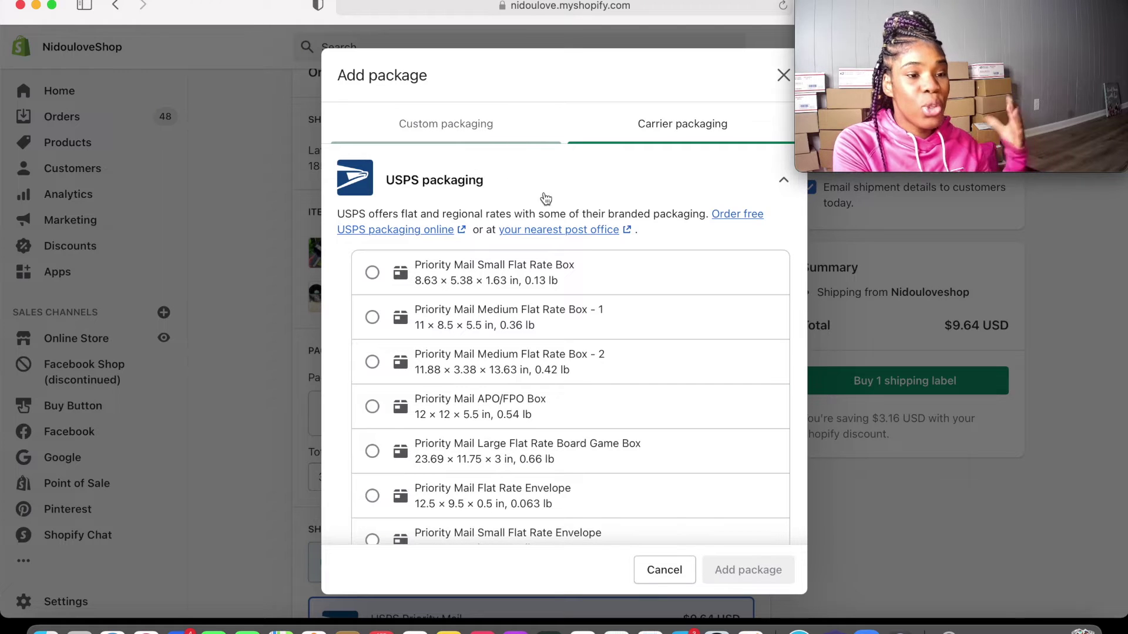
scroll(546, 411, down, 6)
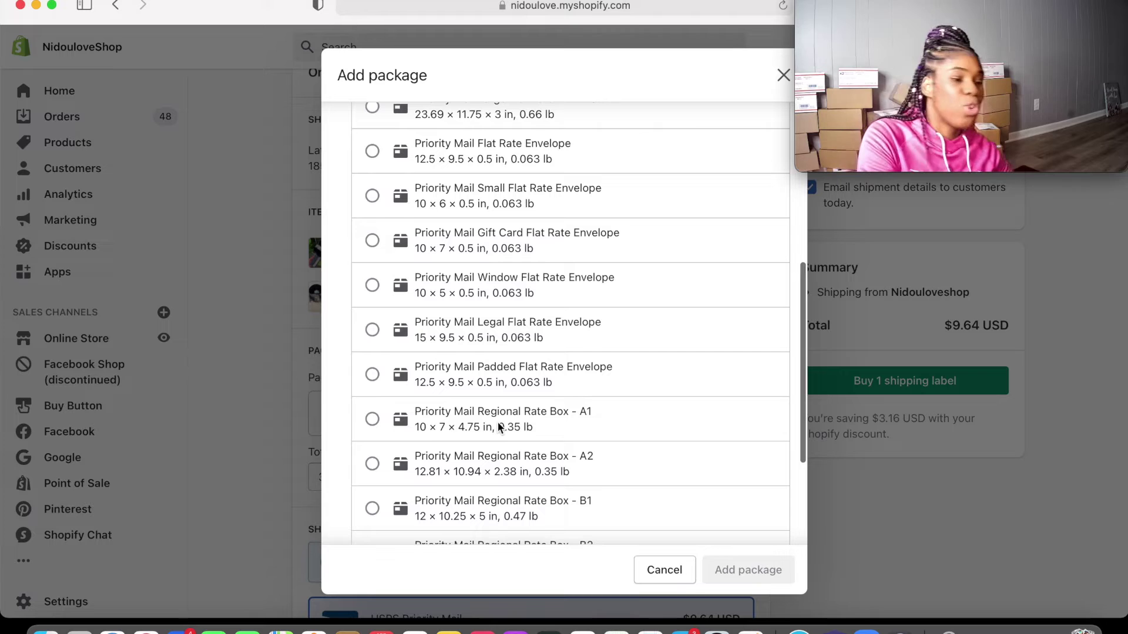
click(497, 421)
click(739, 570)
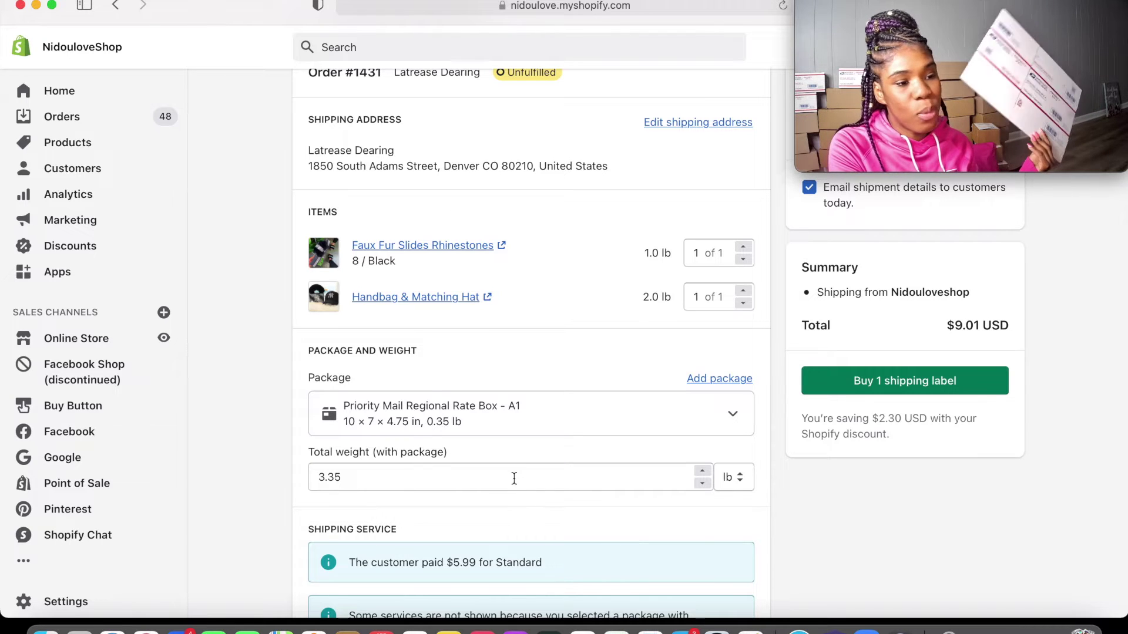
Switch the label's package to the saved custom box of 11 × 8 × 4 in
click(727, 414)
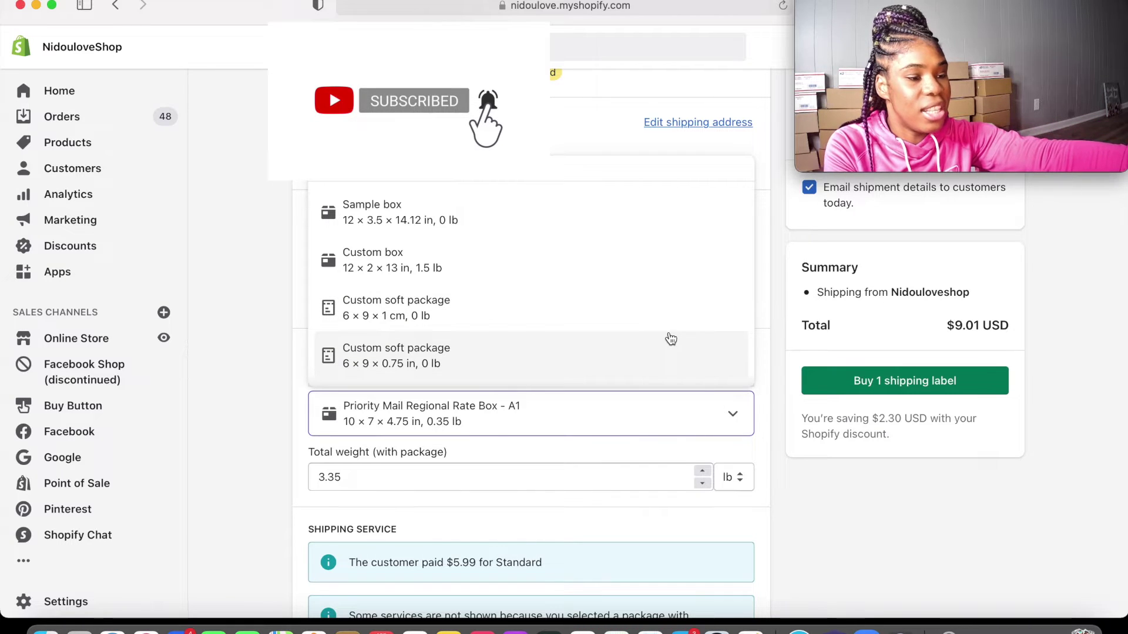
click(643, 402)
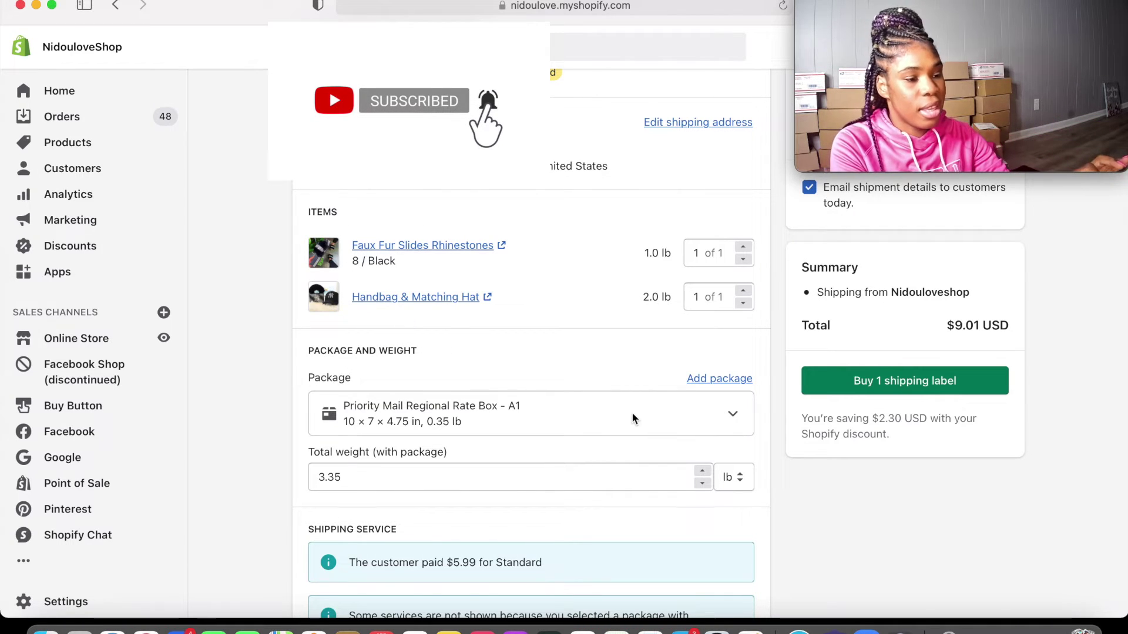
click(632, 414)
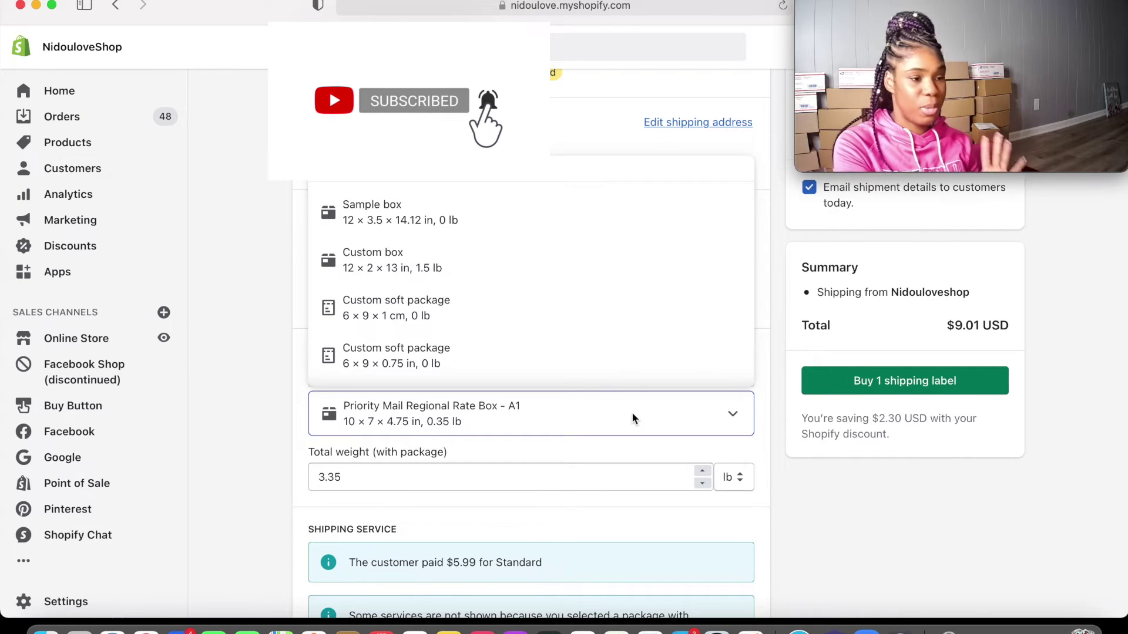
scroll(541, 276, down, 5)
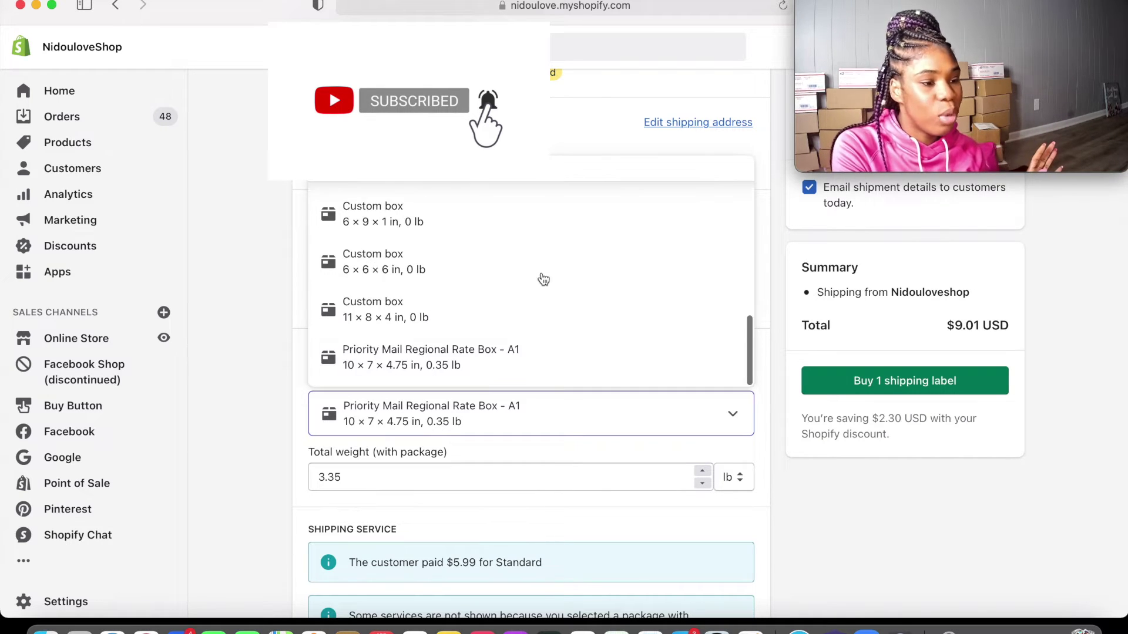
click(499, 316)
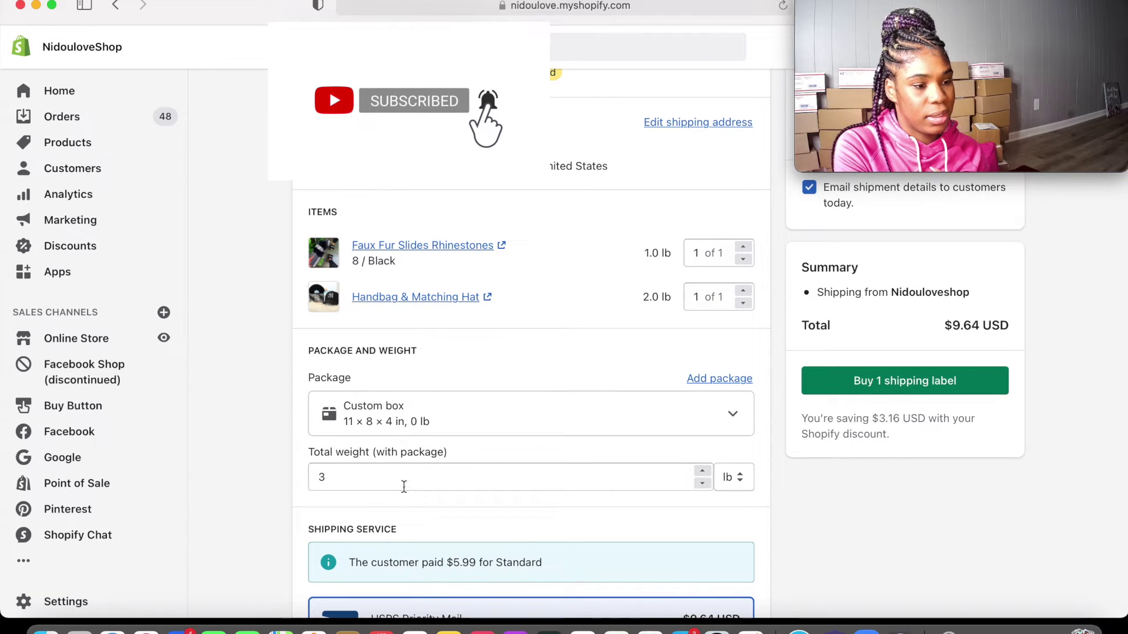
Set the total weight with package to 2 lb and check the shipping service rates
click(386, 479)
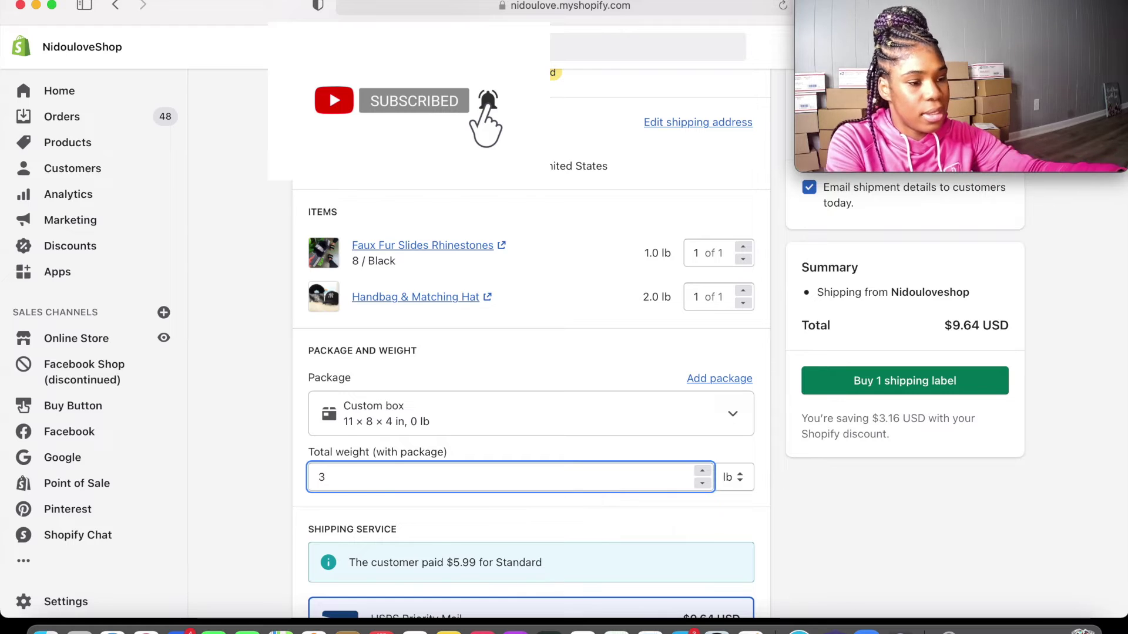
key(BackSpace)
text(2)
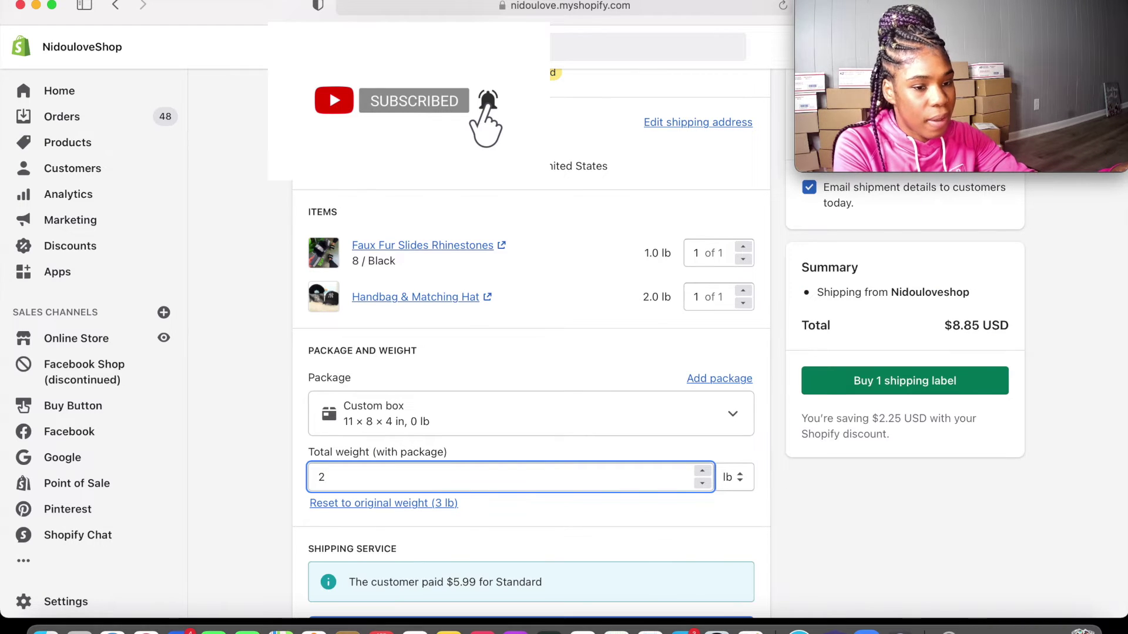
scroll(528, 341, up, 1)
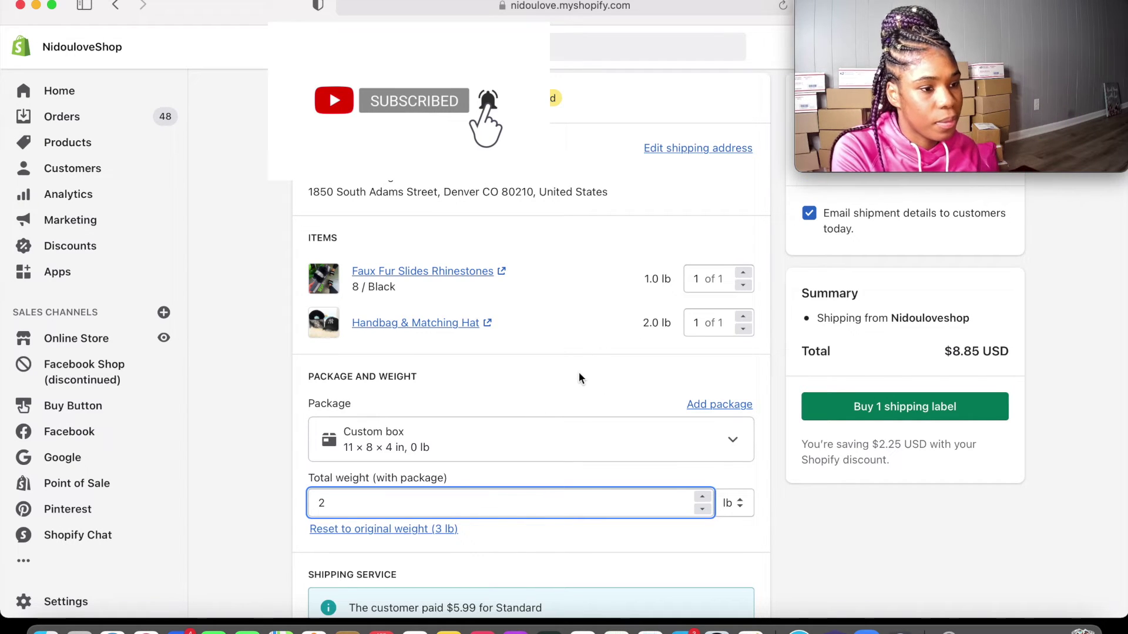
scroll(575, 385, down, 5)
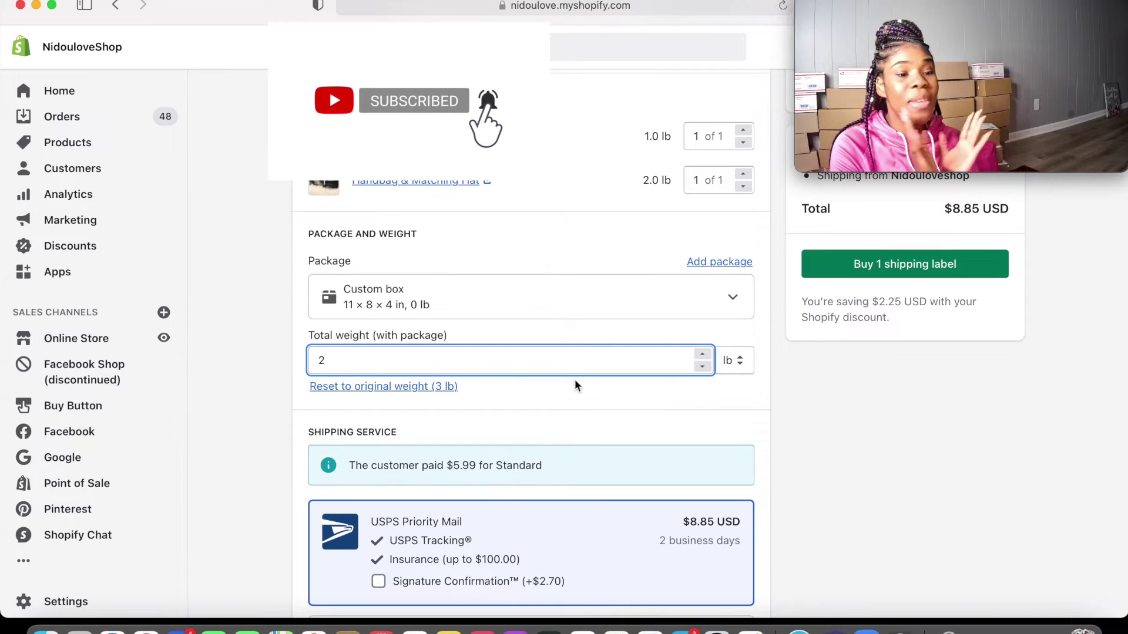
Add the USPS Priority Mail Regional Rate Box - A1 from the carrier packaging as the label's package
click(727, 299)
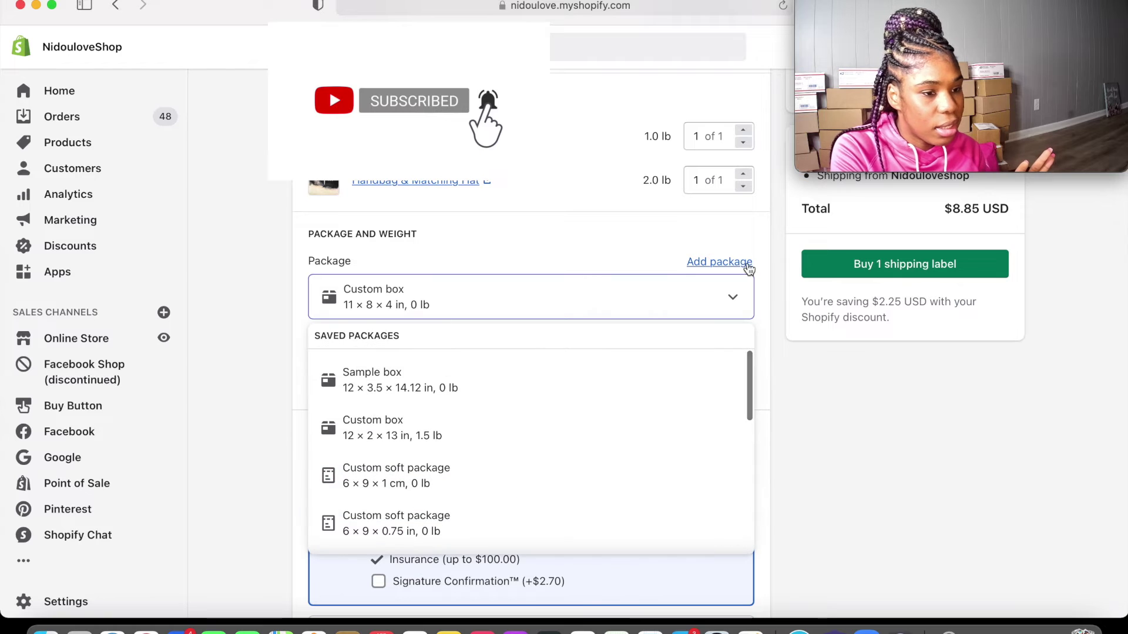
click(738, 270)
click(737, 265)
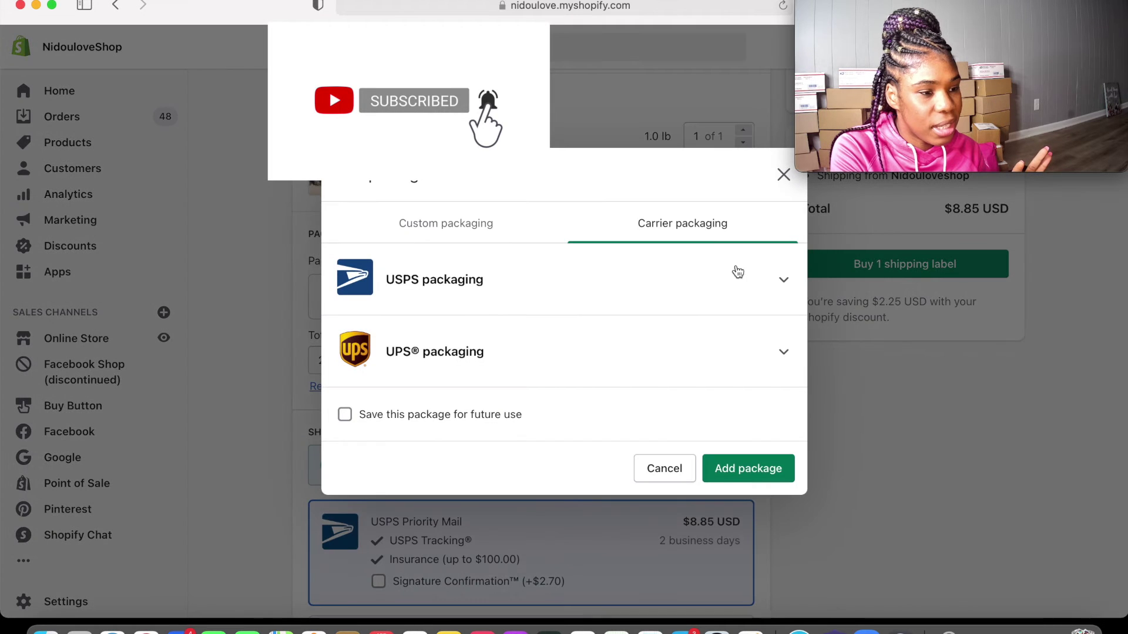
click(534, 278)
scroll(531, 381, down, 10)
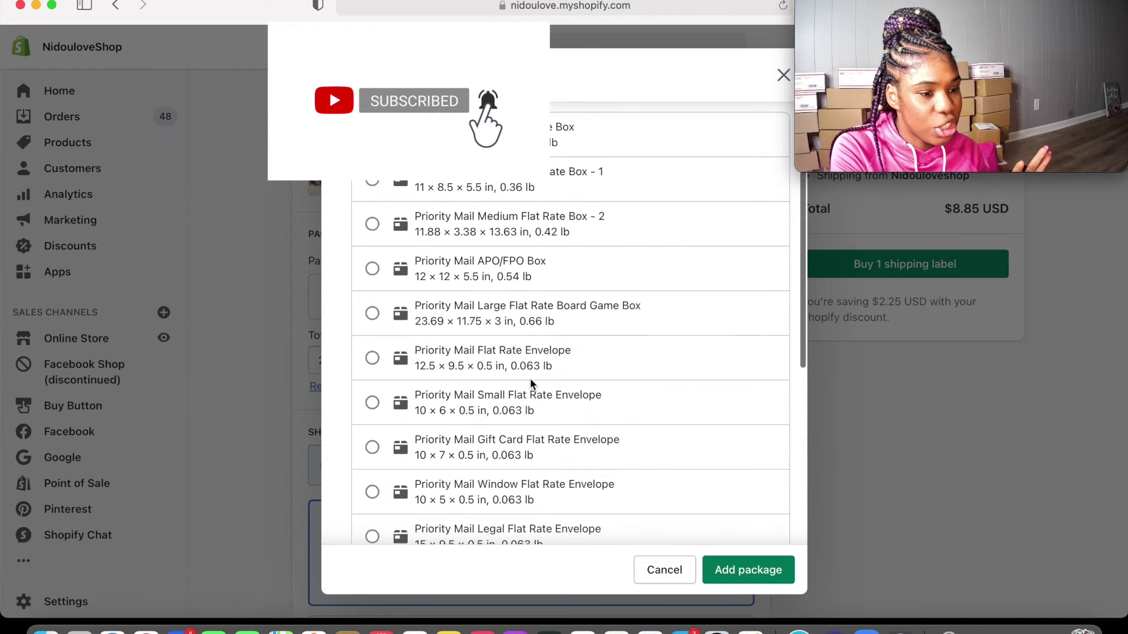
click(763, 578)
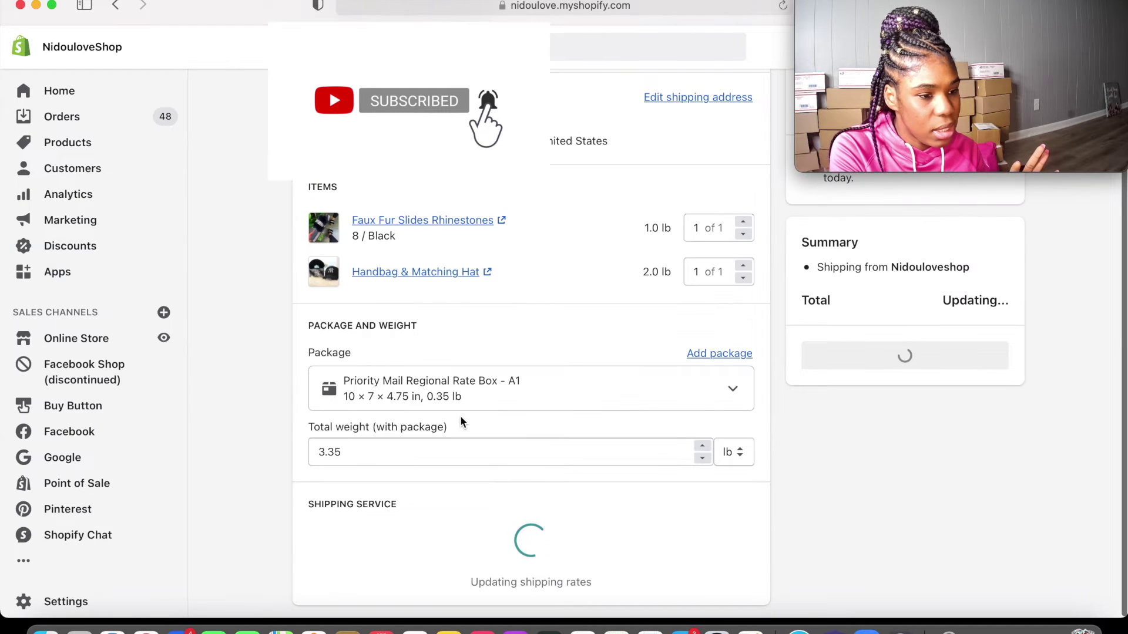
Set the total weight with package to 2 lb for the Regional Rate Box
click(411, 453)
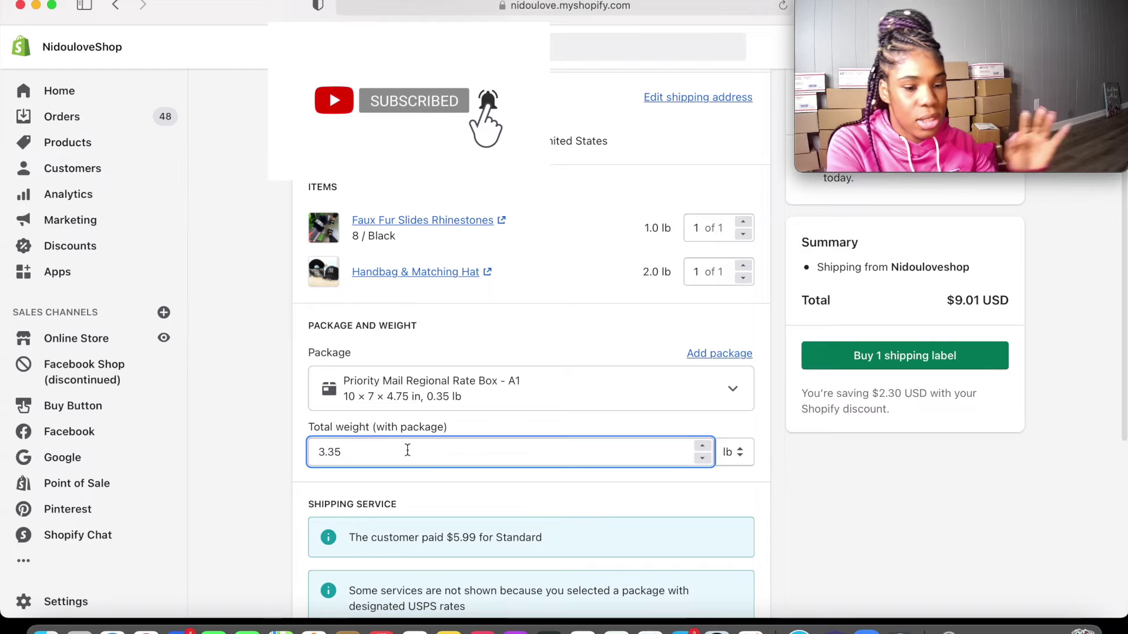
key(BackSpace)
key(BackSpace)
key(BackSpace)
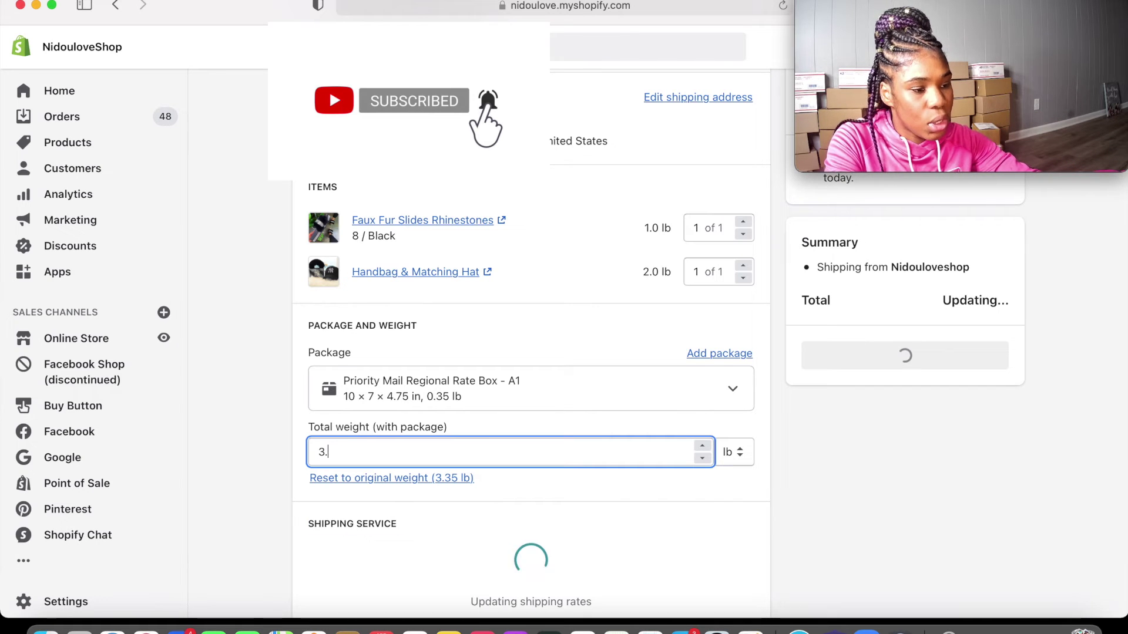
key(BackSpace)
text(2)
key(BackSpace)
text(2)
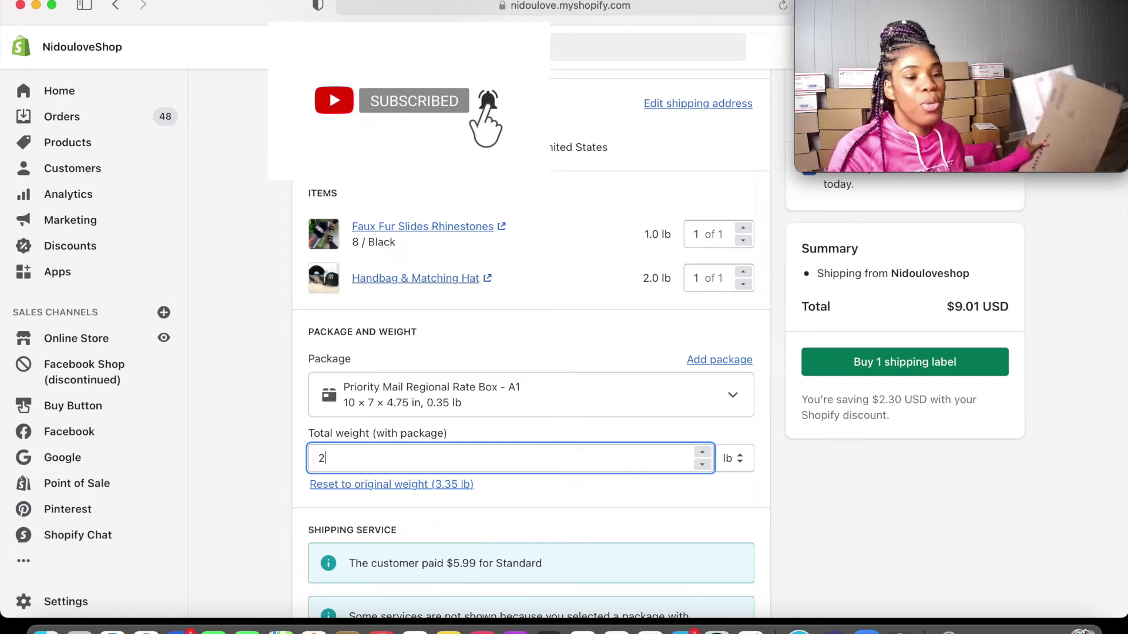
Change the label's package back to the saved custom box of 11 × 8 × 4 in
click(486, 400)
click(486, 401)
scroll(485, 292, down, 5)
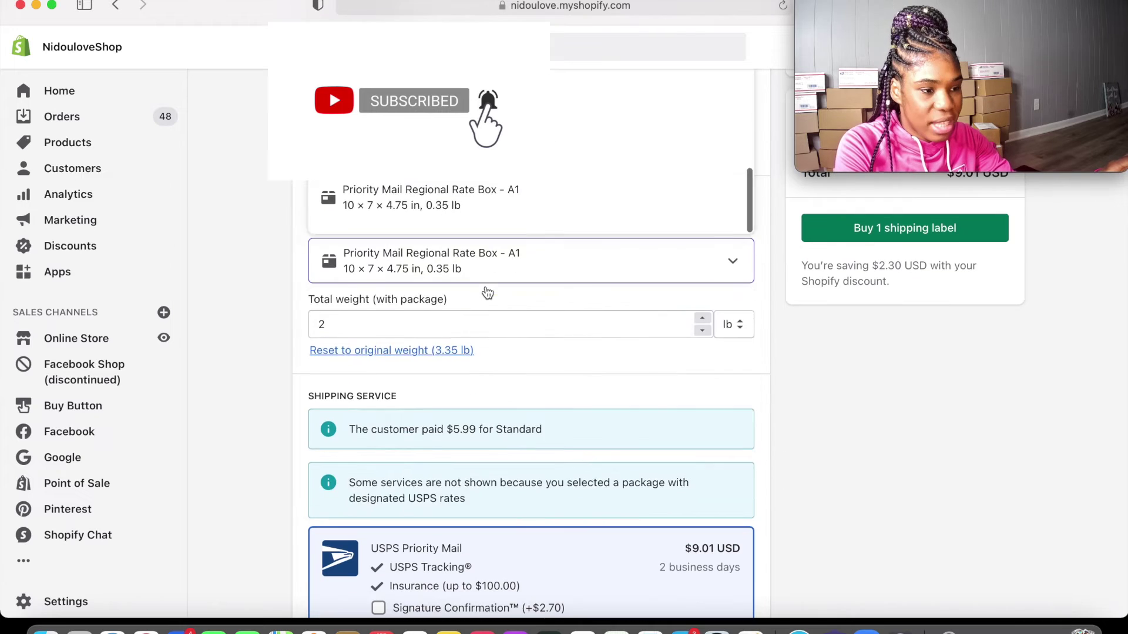
click(421, 393)
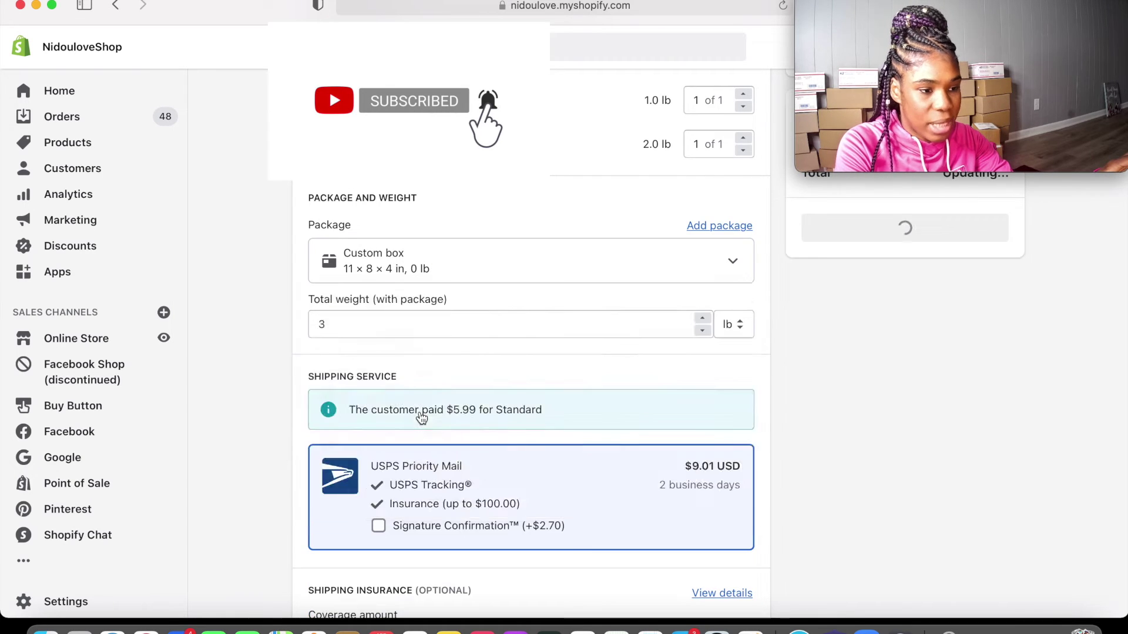
scroll(419, 414, up, 3)
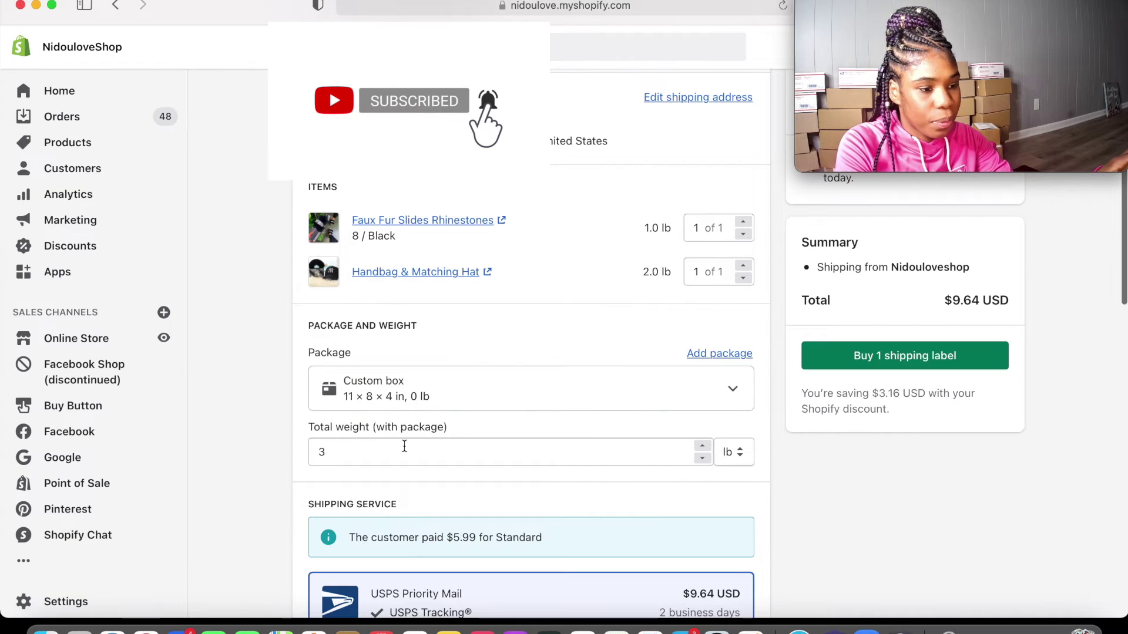
Compare the USPS and UPS shipping service rates and delivery times offered for the custom box, and review the label's order details
scroll(404, 446, down, 2)
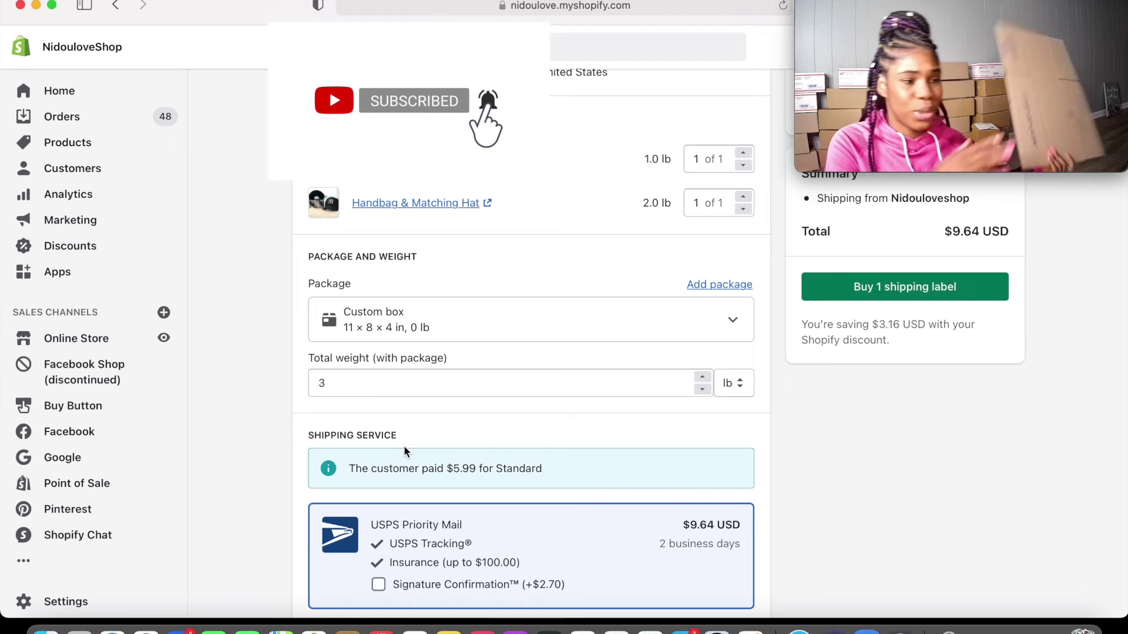
scroll(404, 450, down, 5)
scroll(458, 392, down, 15)
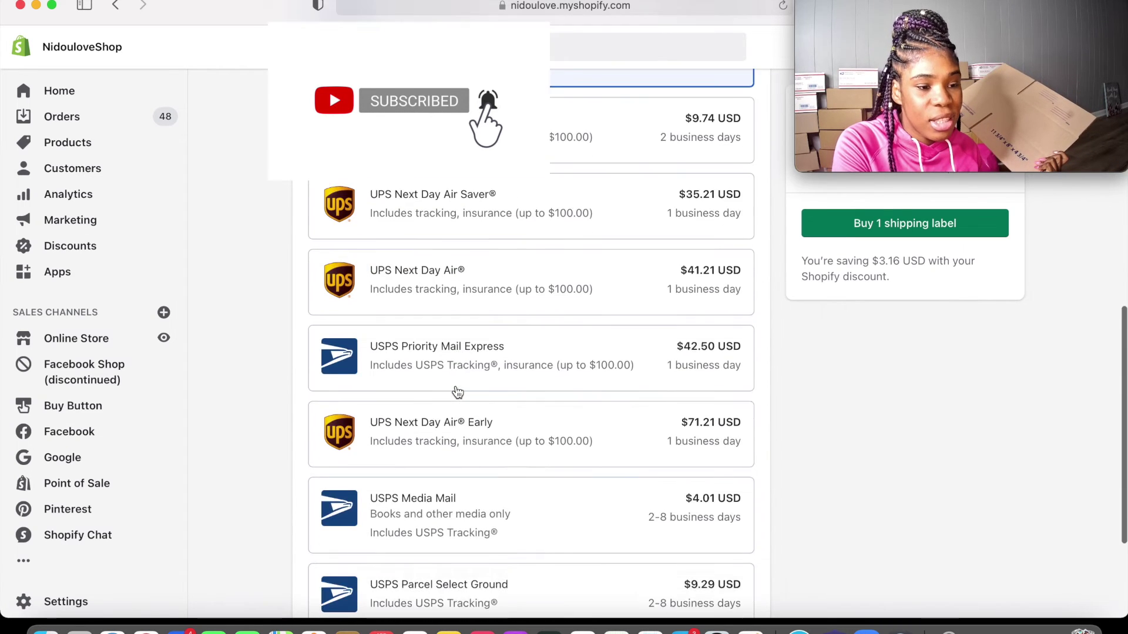
click(457, 392)
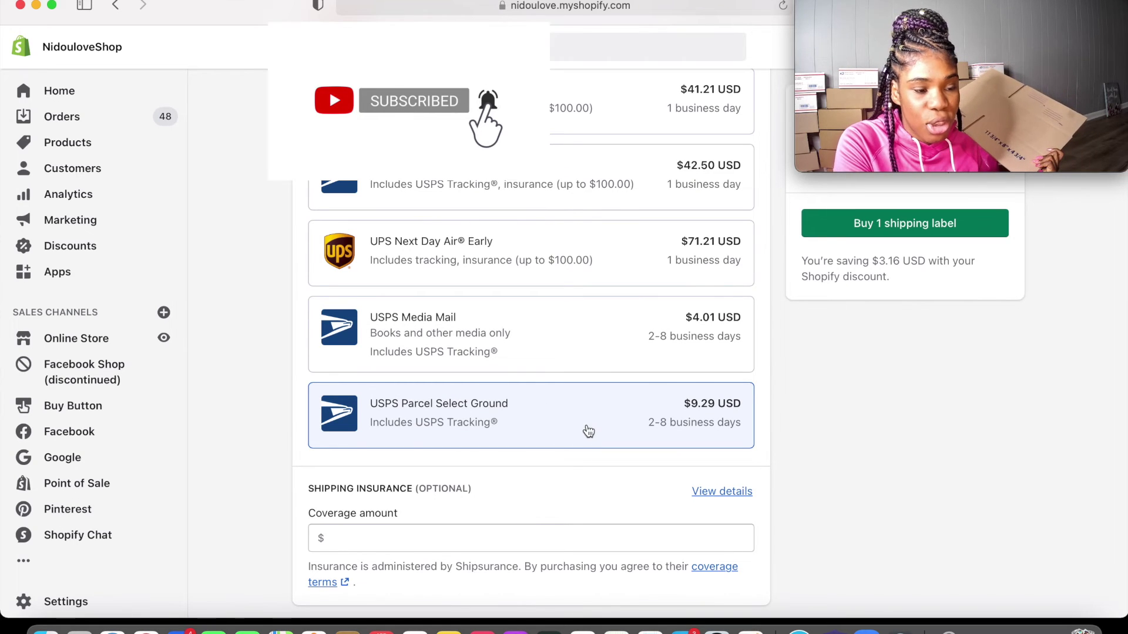
scroll(586, 428, up, 10)
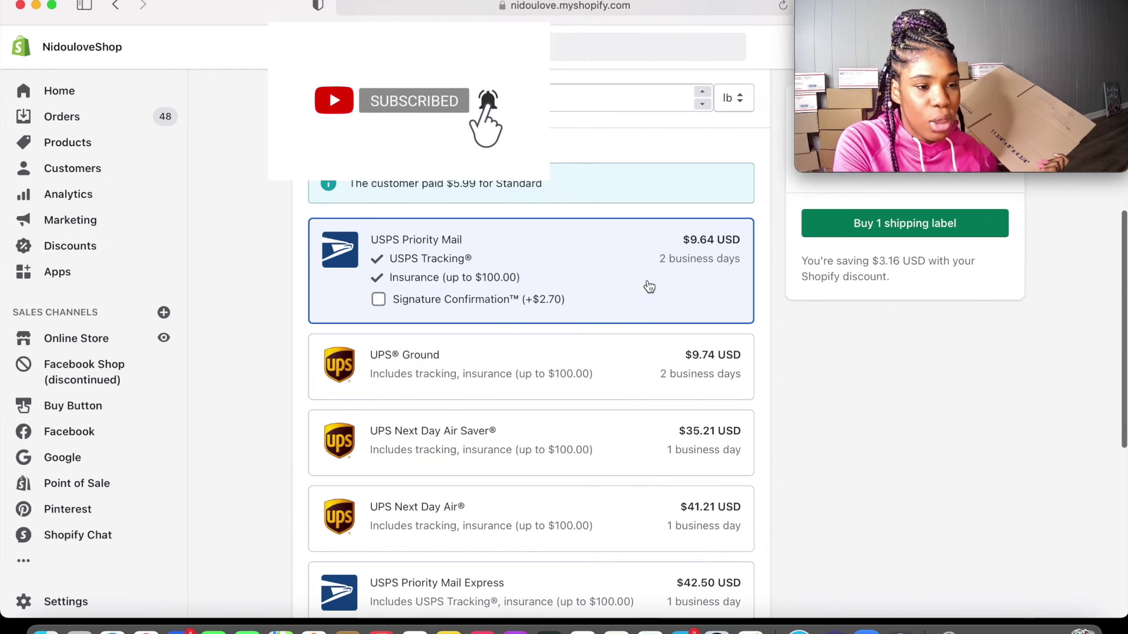
scroll(611, 358, up, 8)
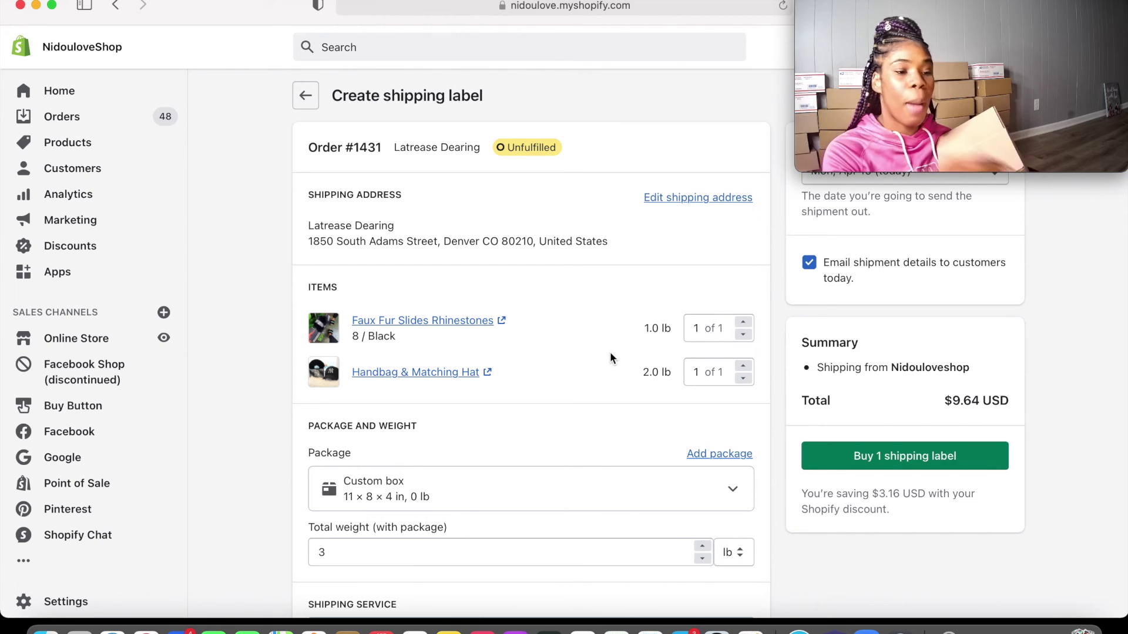
scroll(721, 462, down, 1)
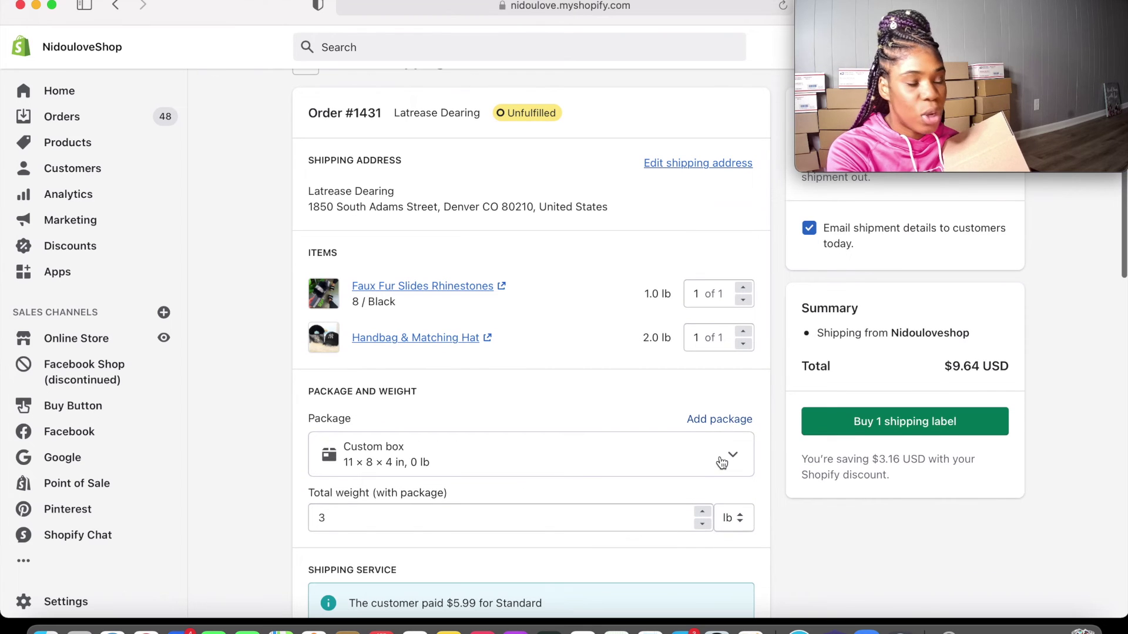